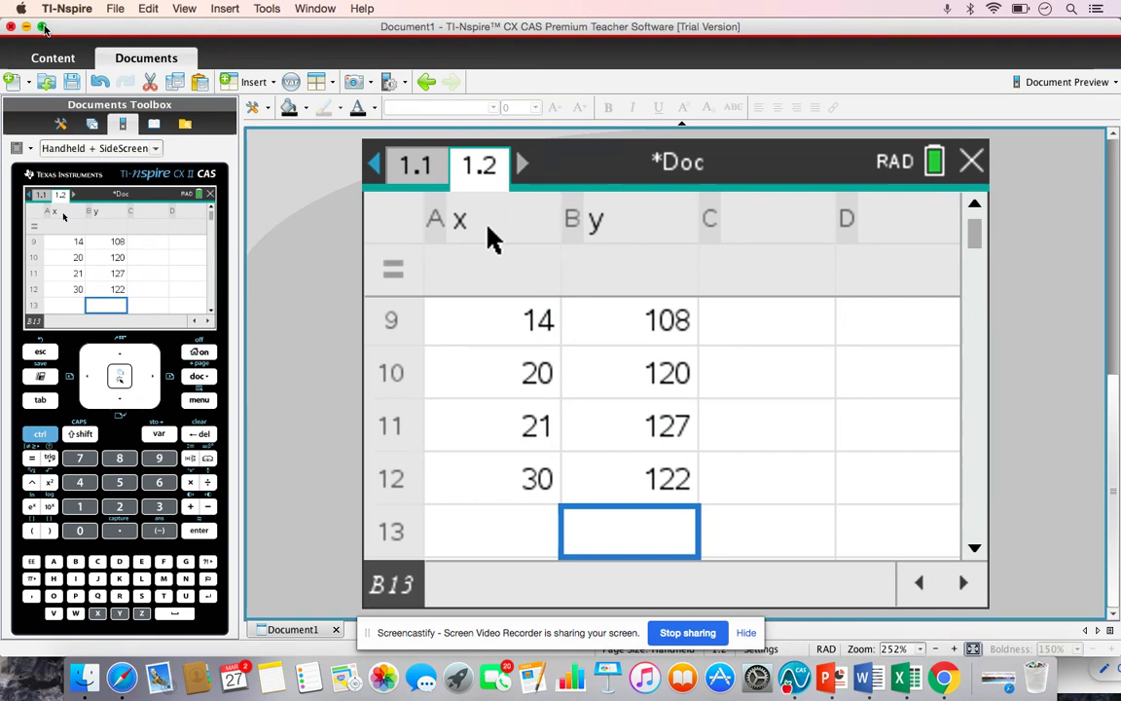
Move the spreadsheet cursor through columns A and B to the empty cell C1.
key(Up)
key(Up)
key(Up)
key(Up)
key(Up)
key(Up)
key(Up)
key(Up)
key(Up)
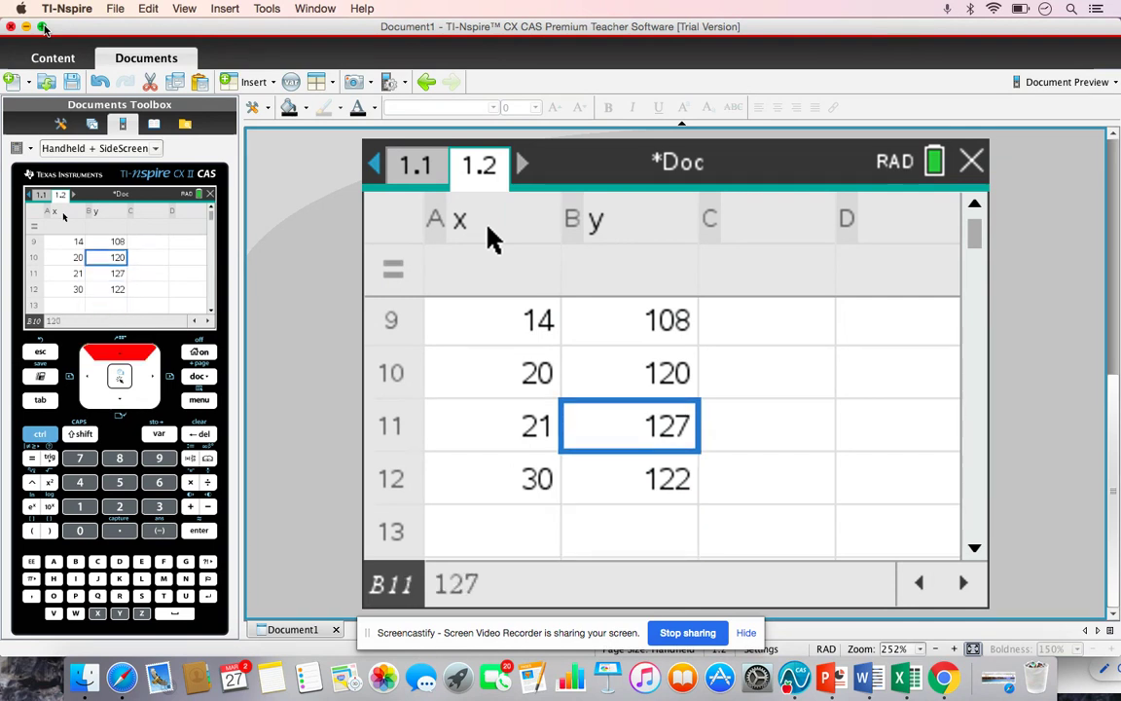
key(Up)
key(Up)
key(Up)
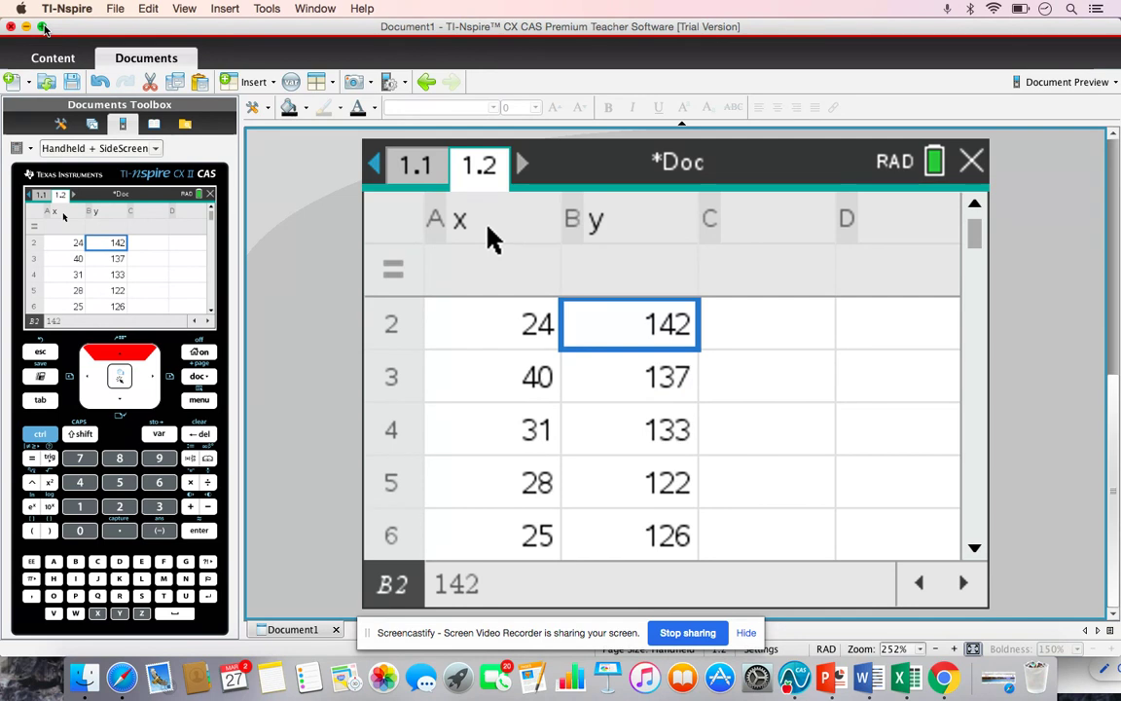
key(Left)
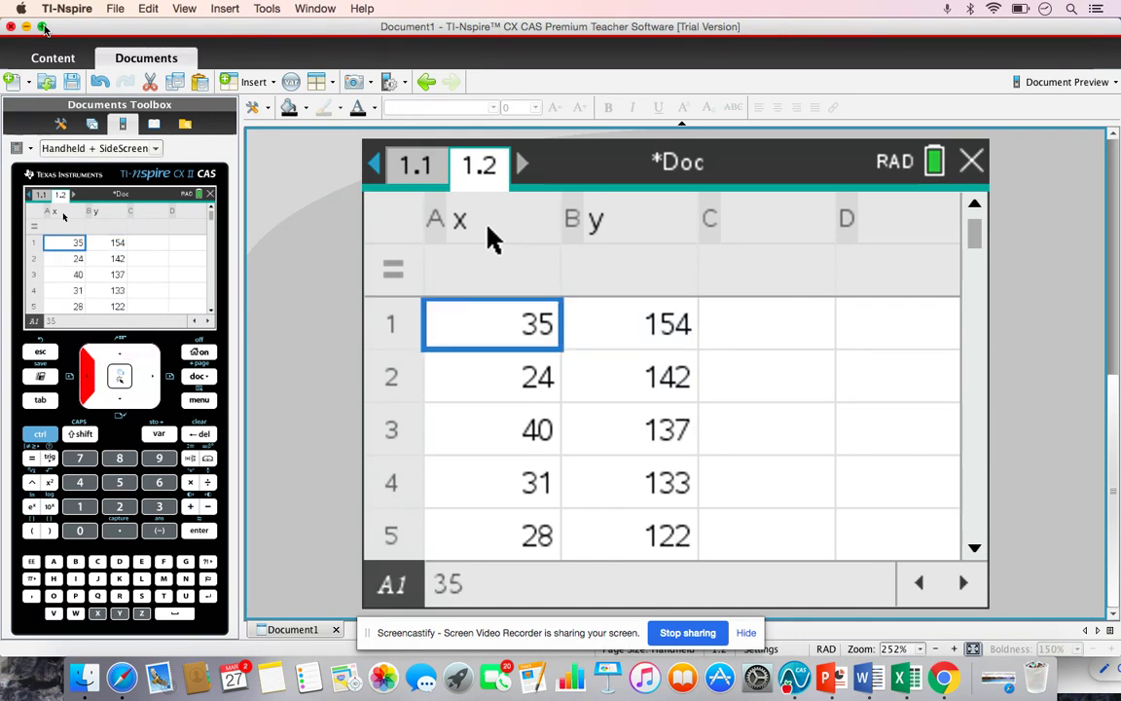
key(Up)
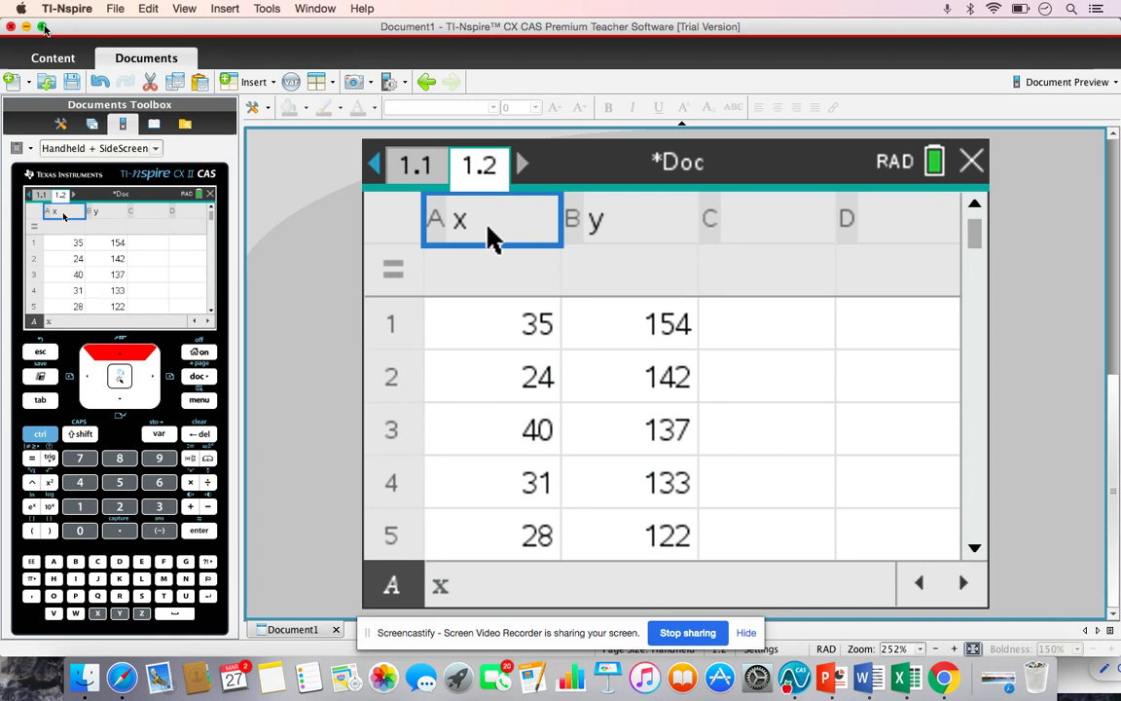
key(Down)
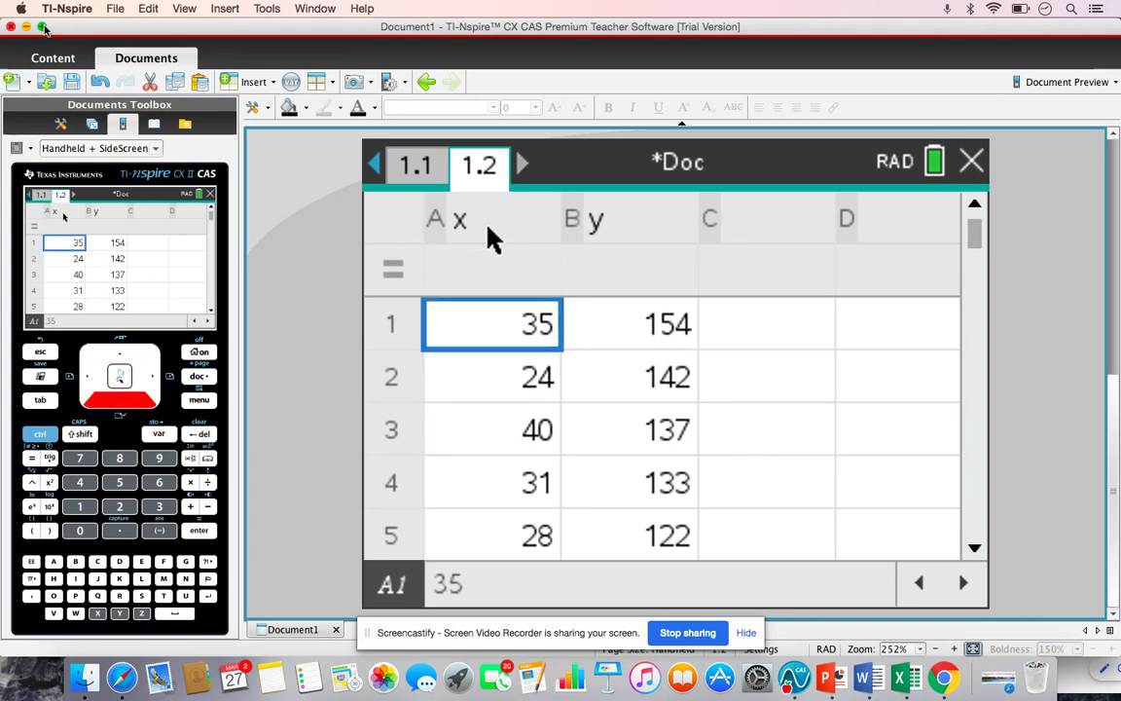
key(Down)
key(Down)
key(Right)
key(Up)
key(Up)
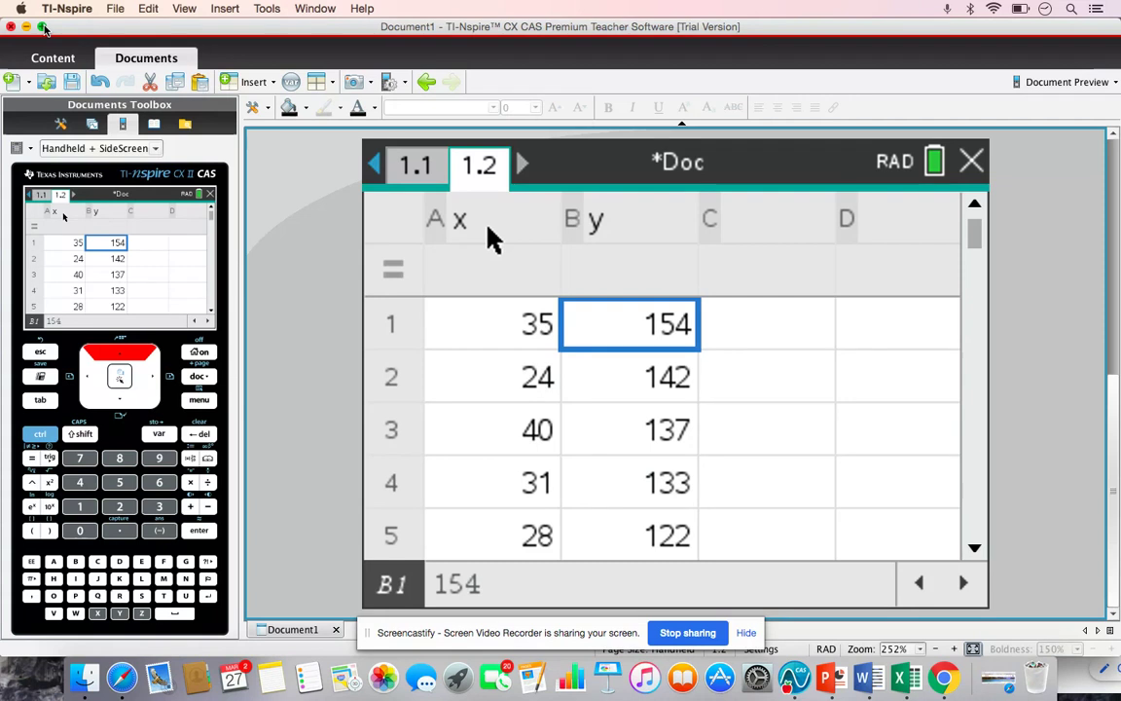
key(Right)
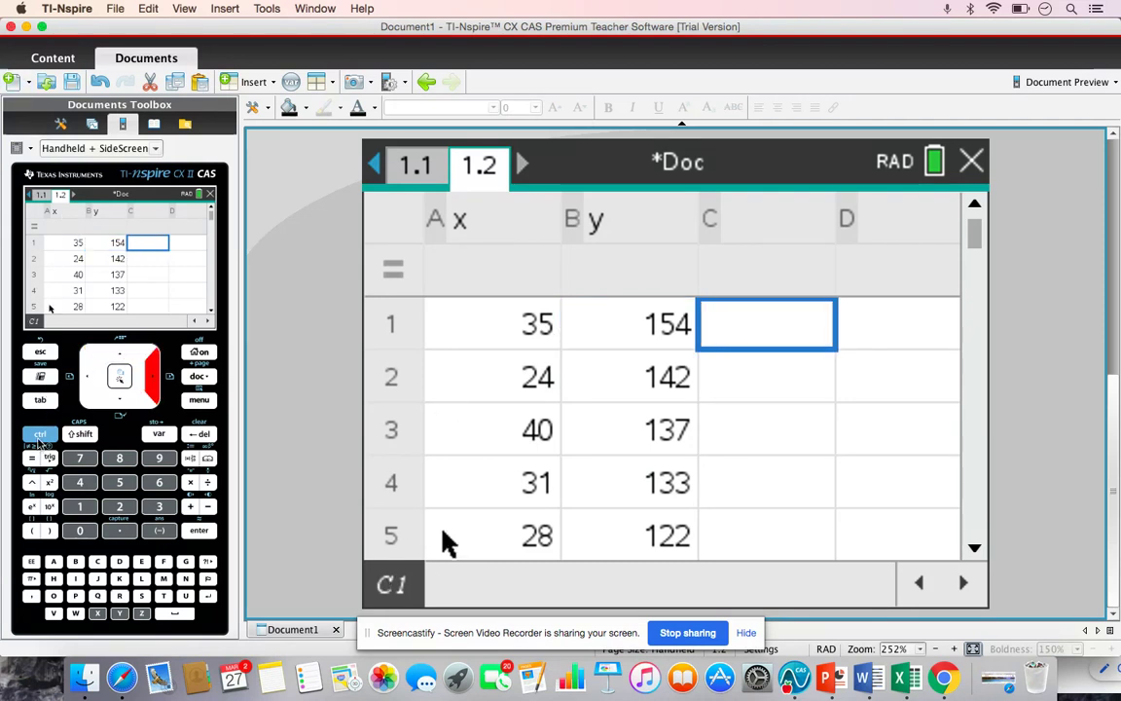
Insert a new Calculator page 1.3 into the document.
key(ctrl)
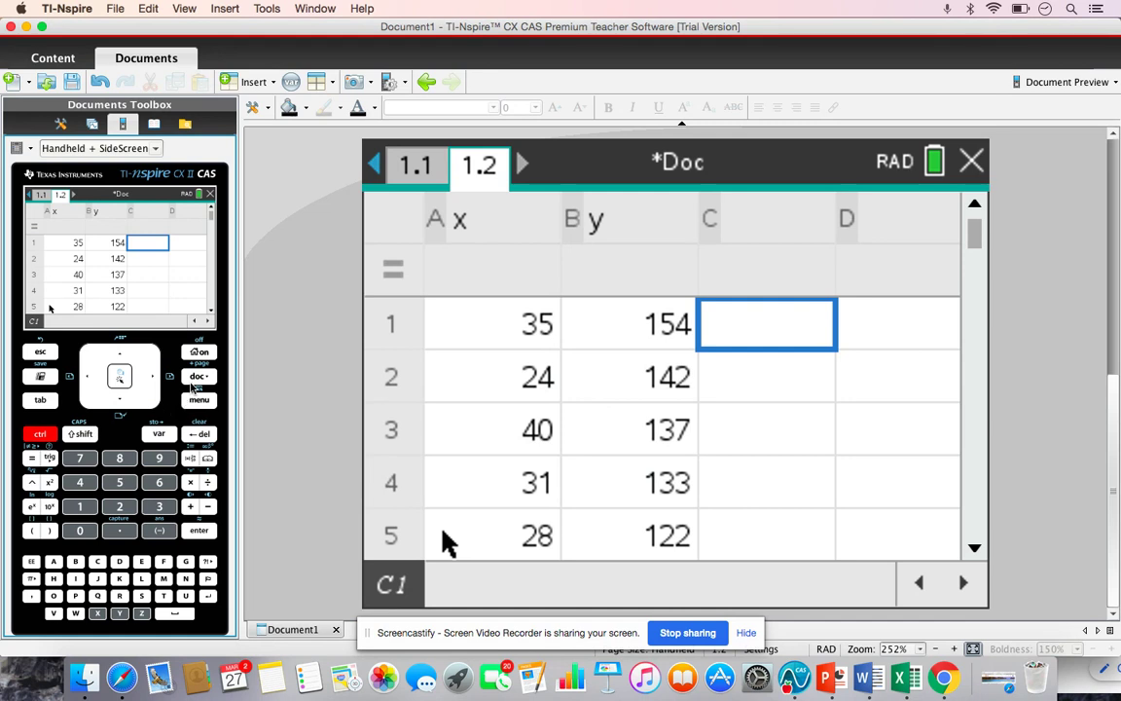
key(ctrl+i)
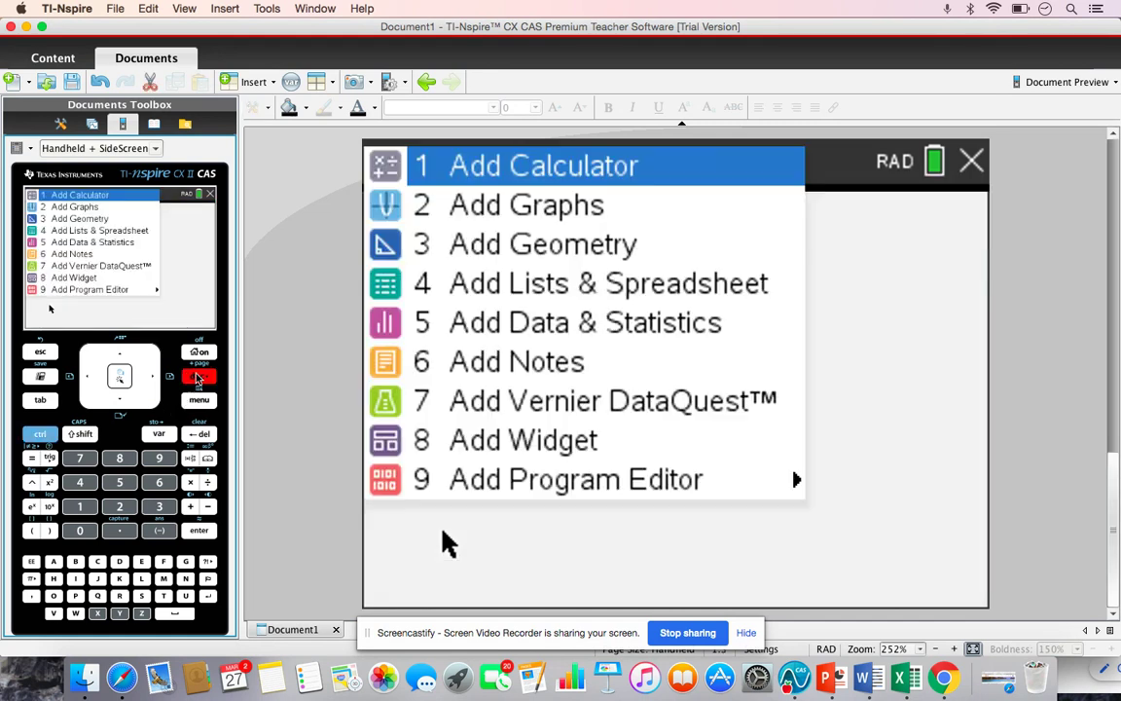
click(530, 180)
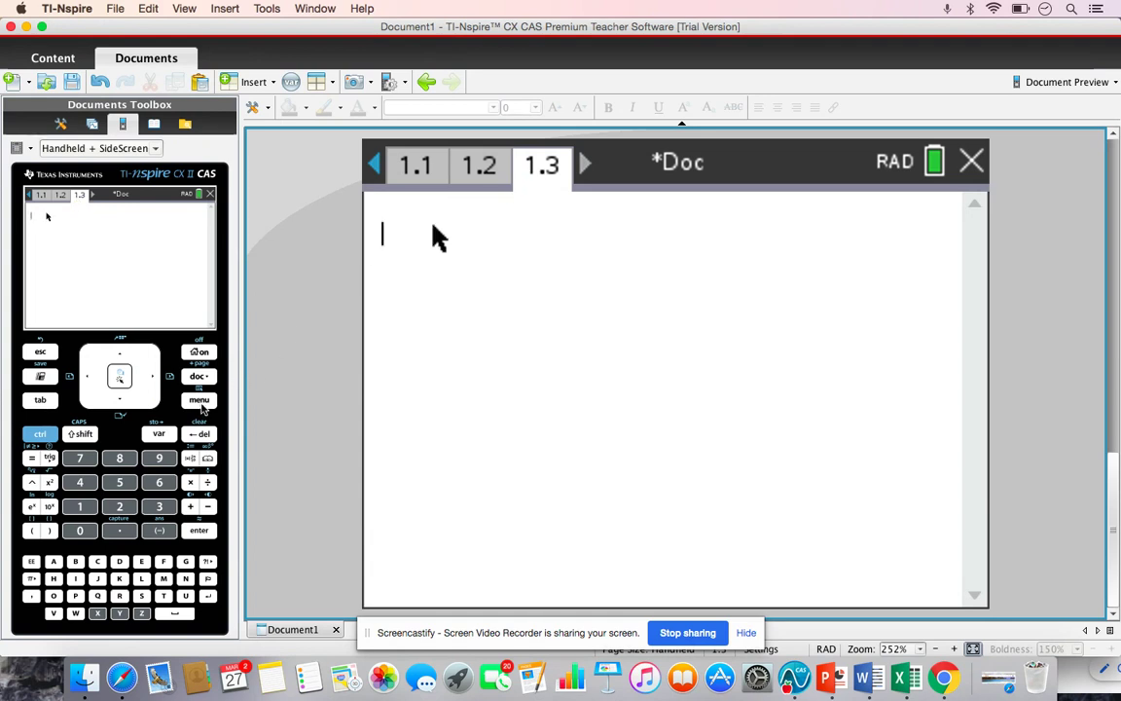
Start a Linear Regression (a+bx) from Statistics > Stat Calculations.
key(ctrl+m)
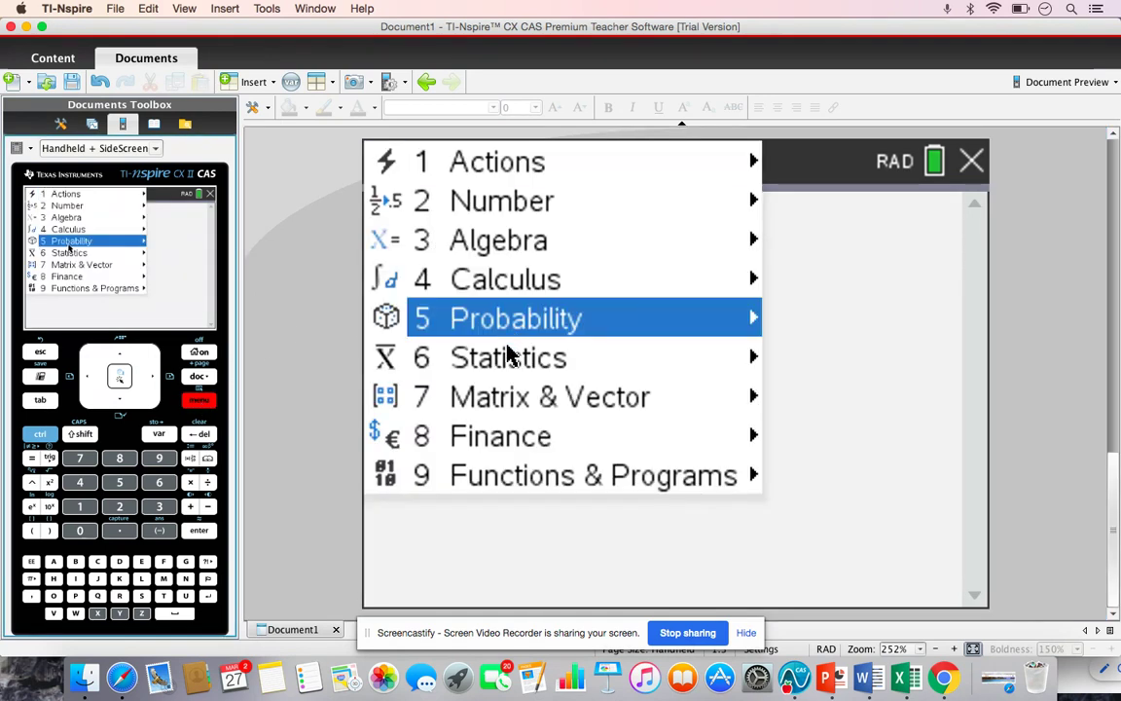
mouse_move(513, 362)
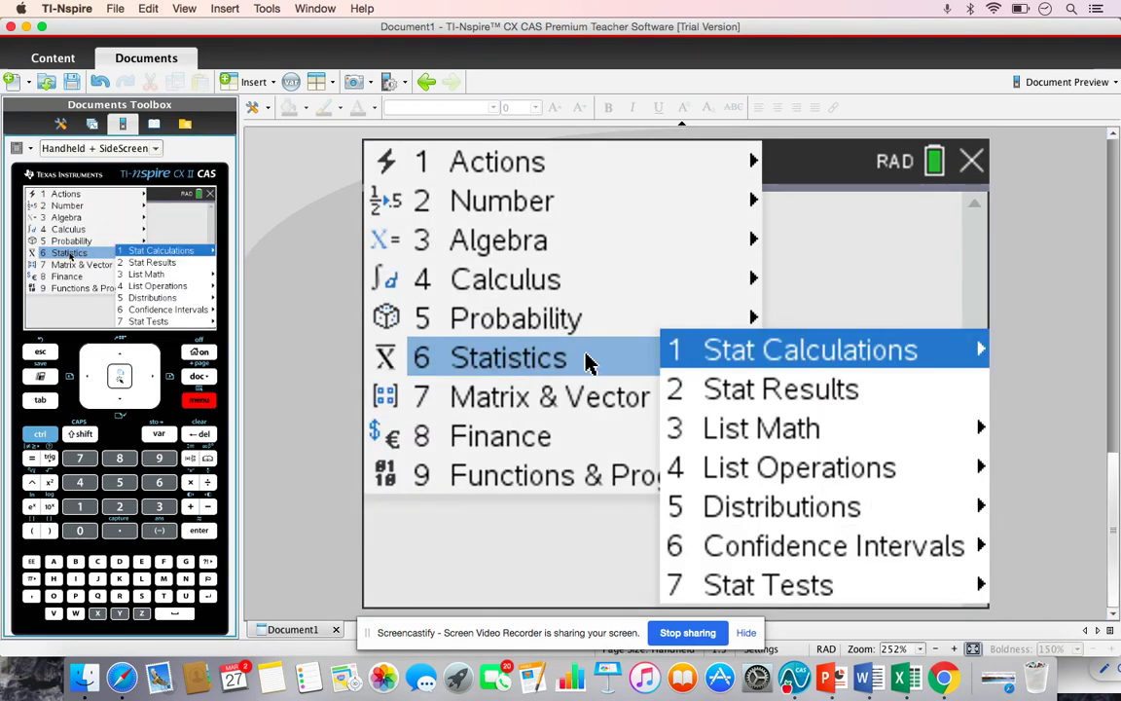
mouse_move(737, 355)
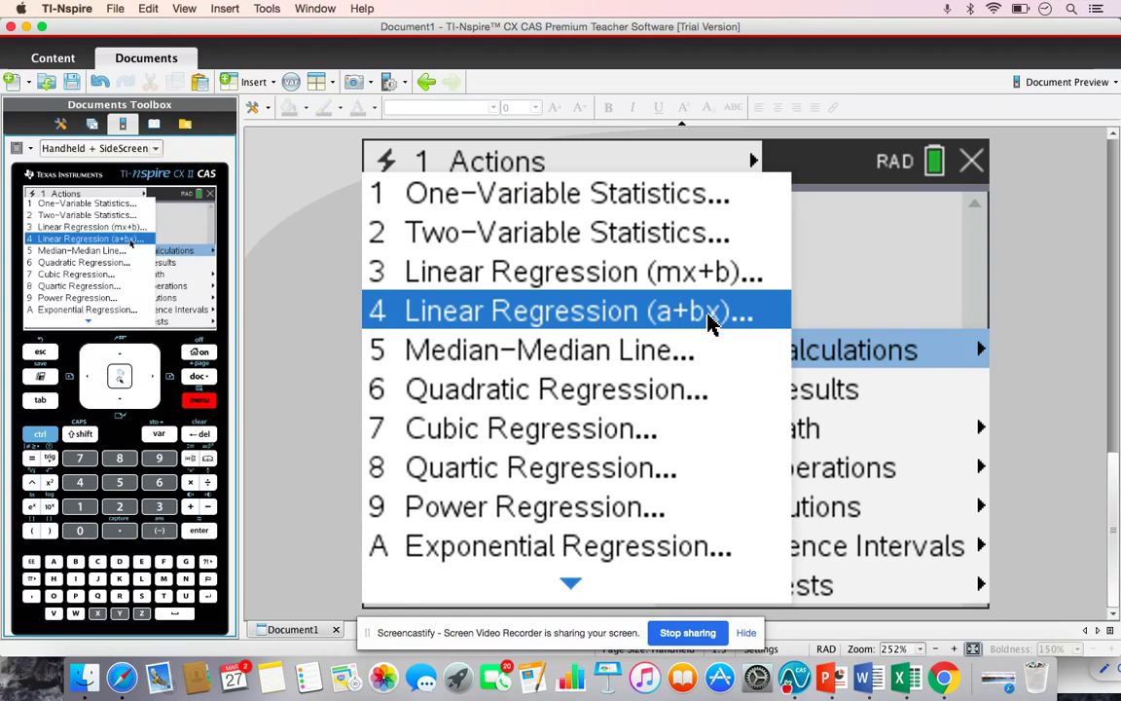
click(712, 321)
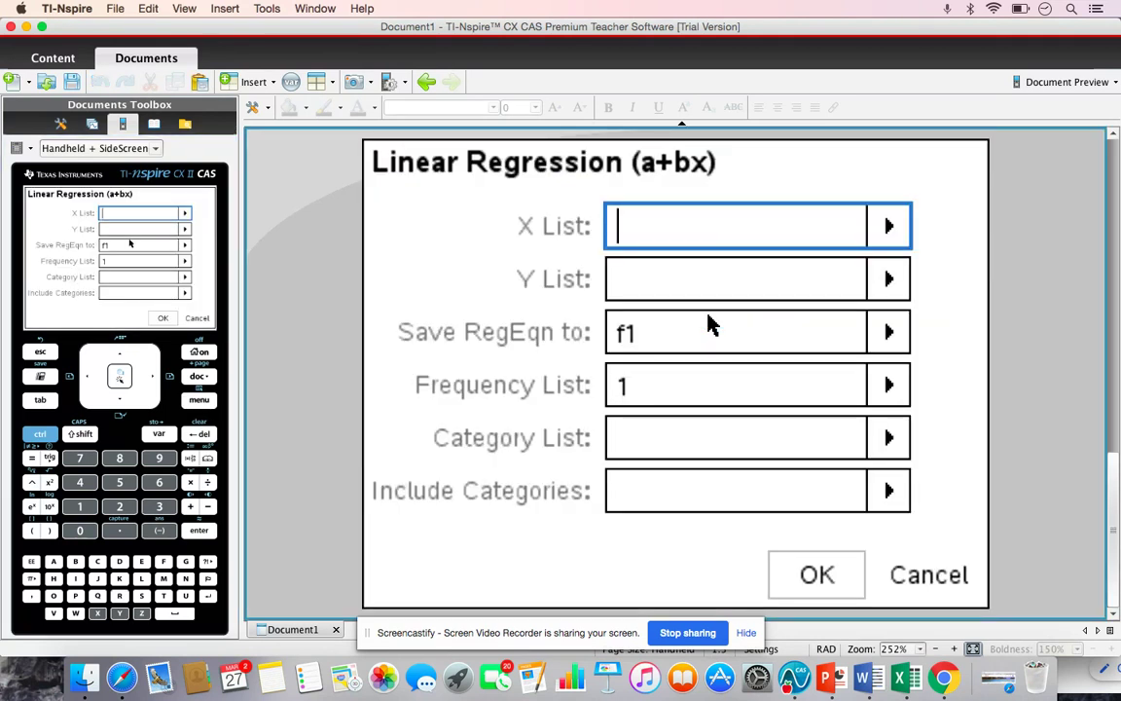
Run Linear Regression (a+bx) with X List x and Y List y.
click(887, 227)
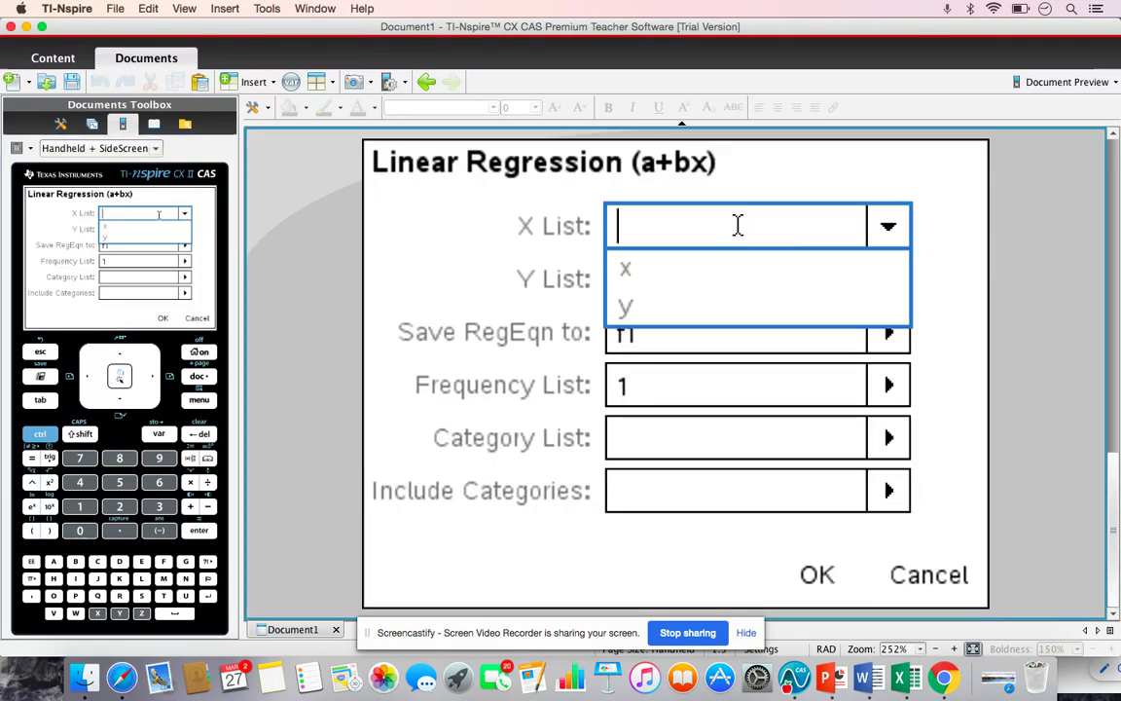
click(626, 276)
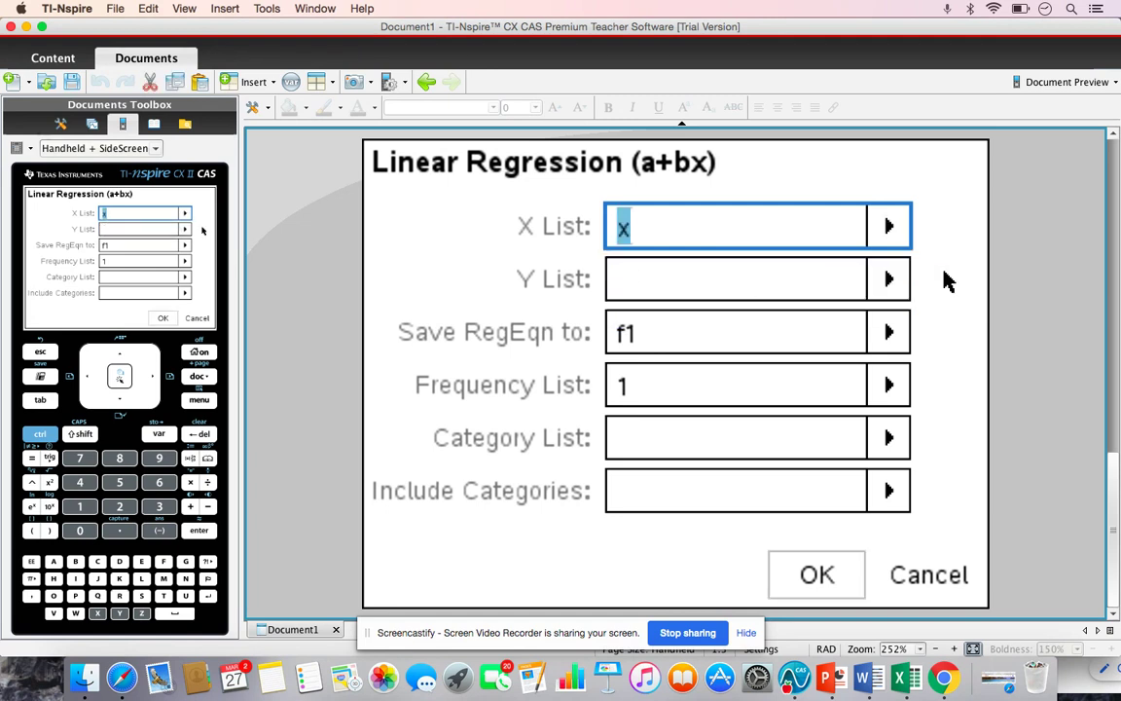
click(905, 280)
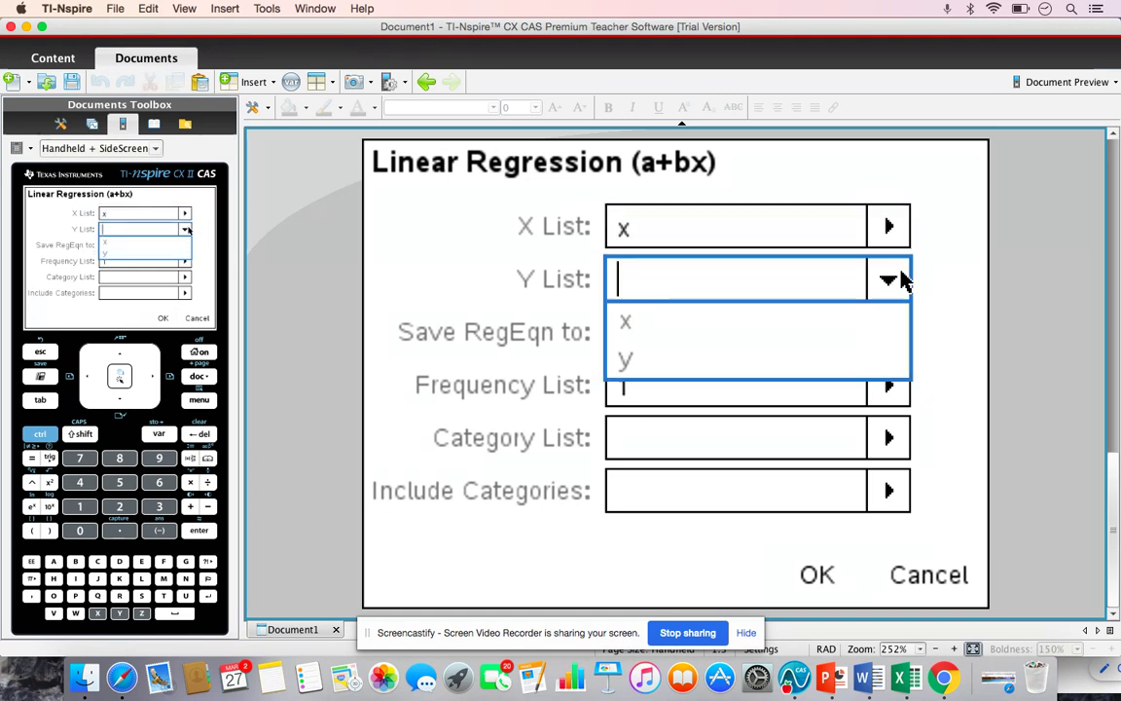
click(626, 362)
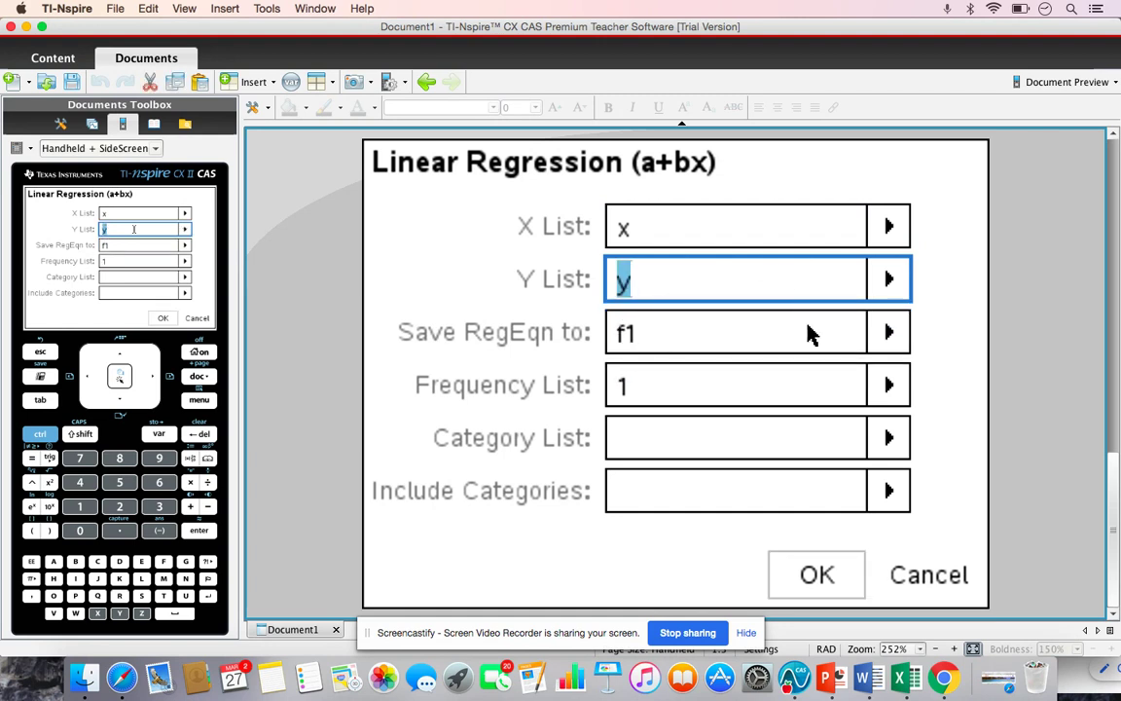
key(Tab)
key(Tab)
key(Tab)
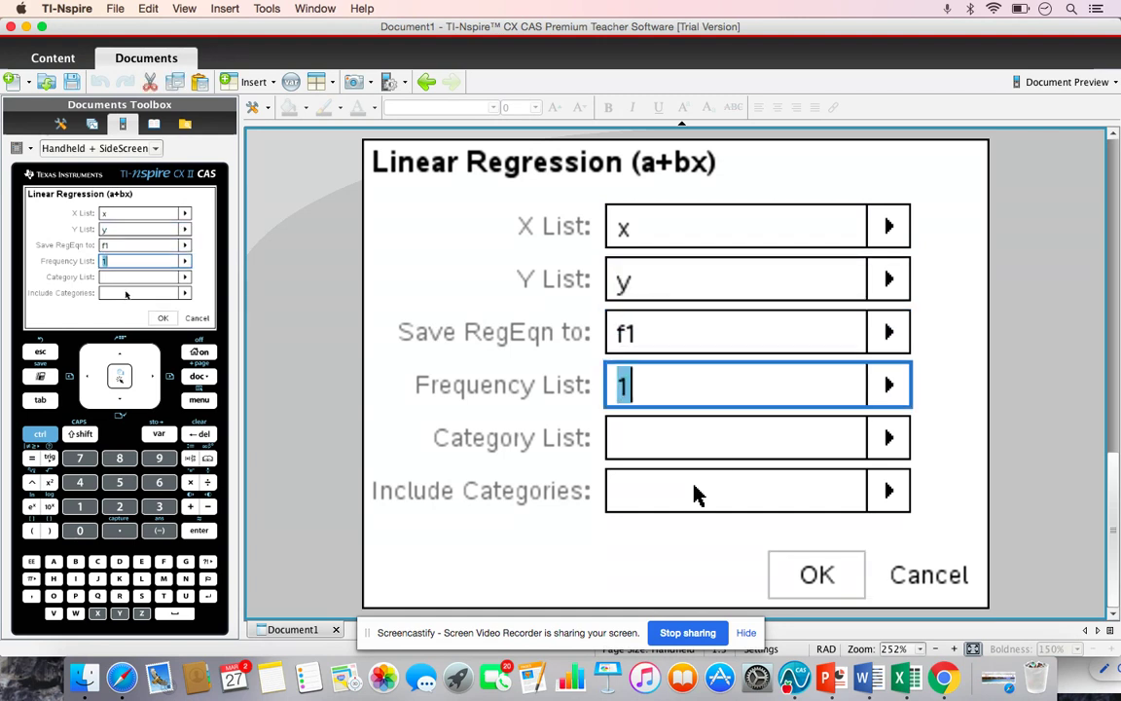
click(816, 576)
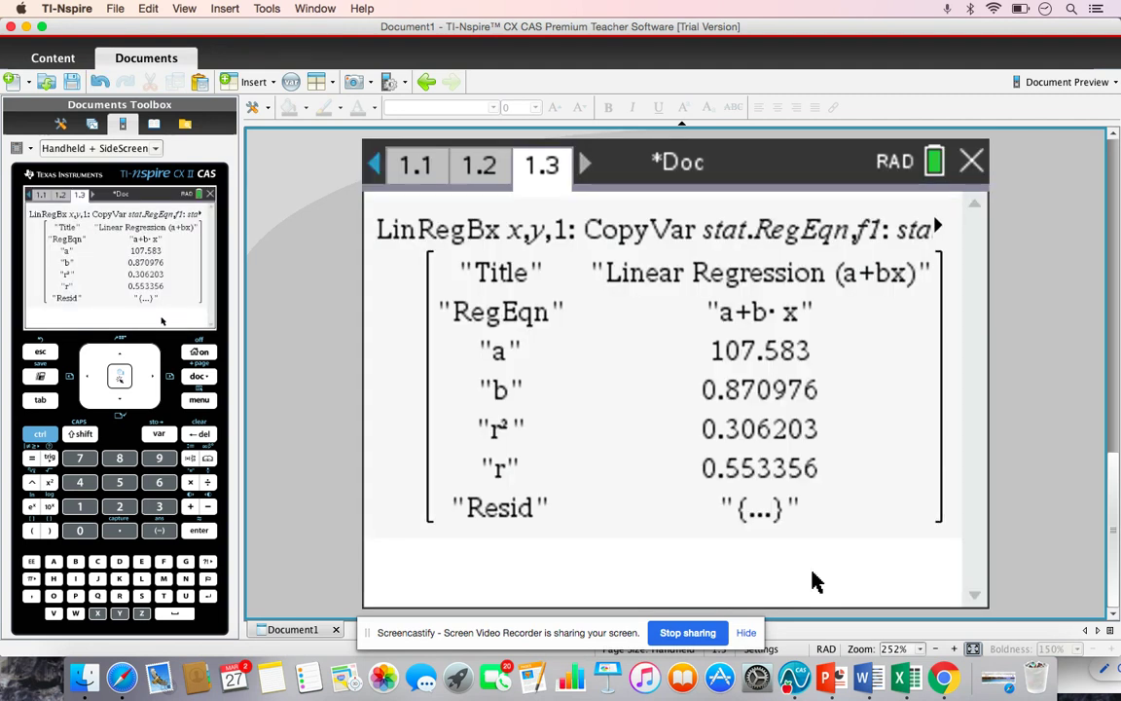
drag(814, 352, 696, 356)
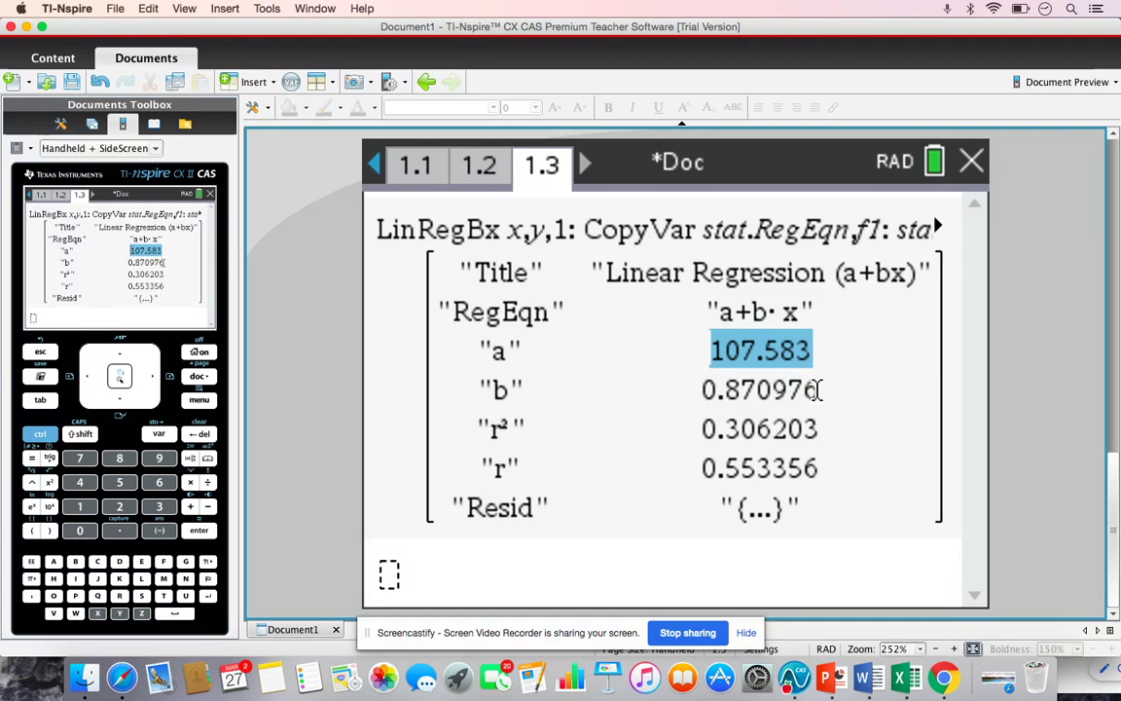
drag(820, 388, 693, 388)
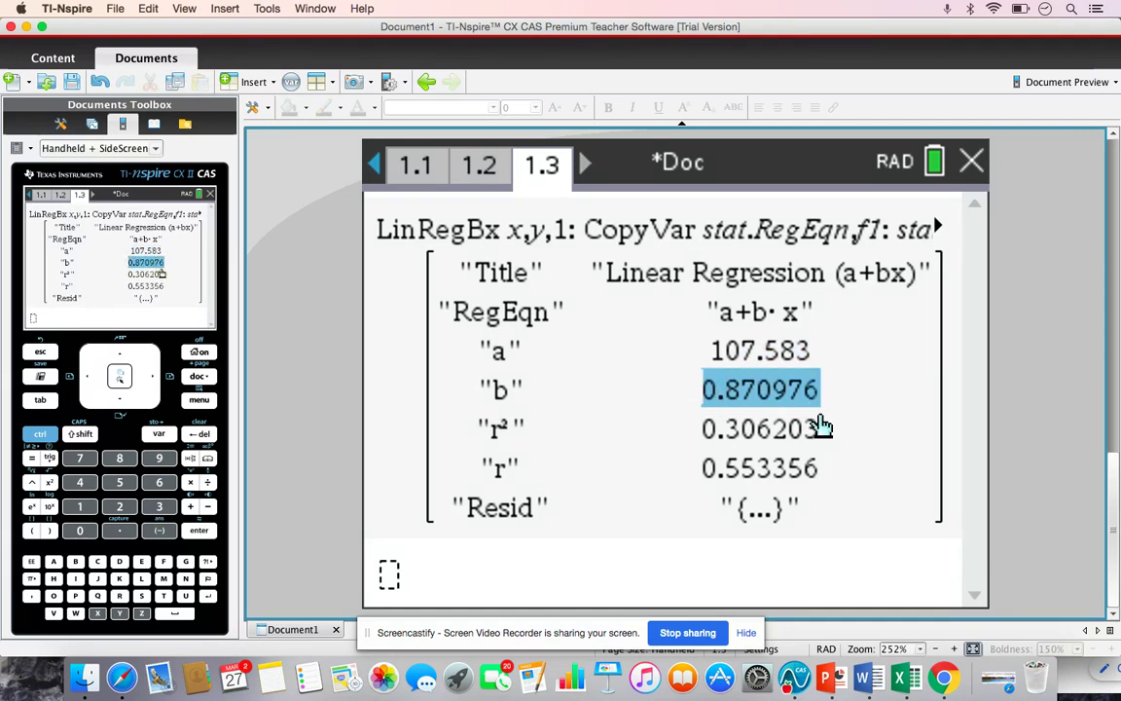
drag(821, 428, 697, 428)
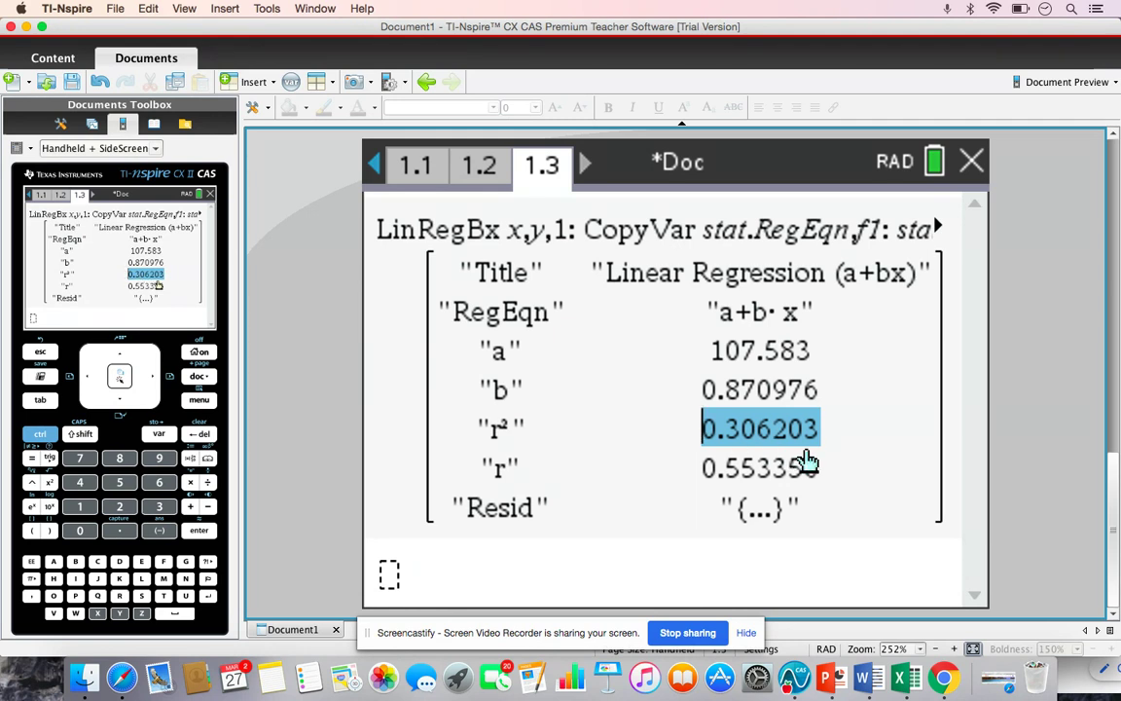
drag(823, 468, 699, 470)
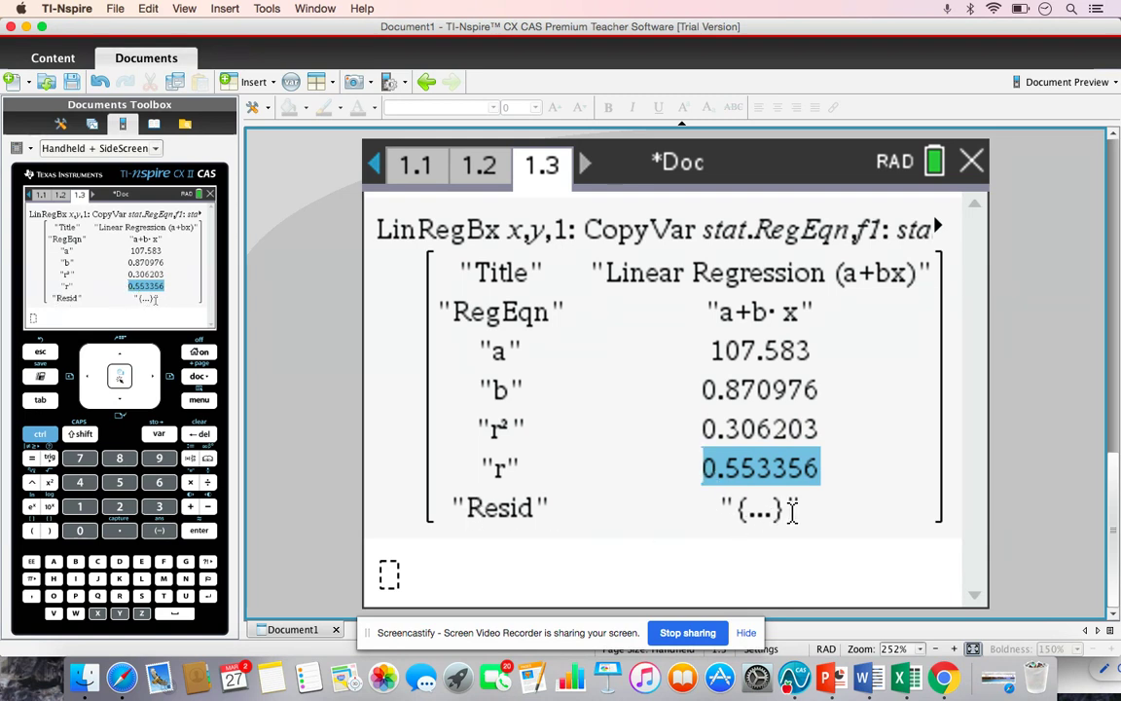
drag(793, 511, 494, 506)
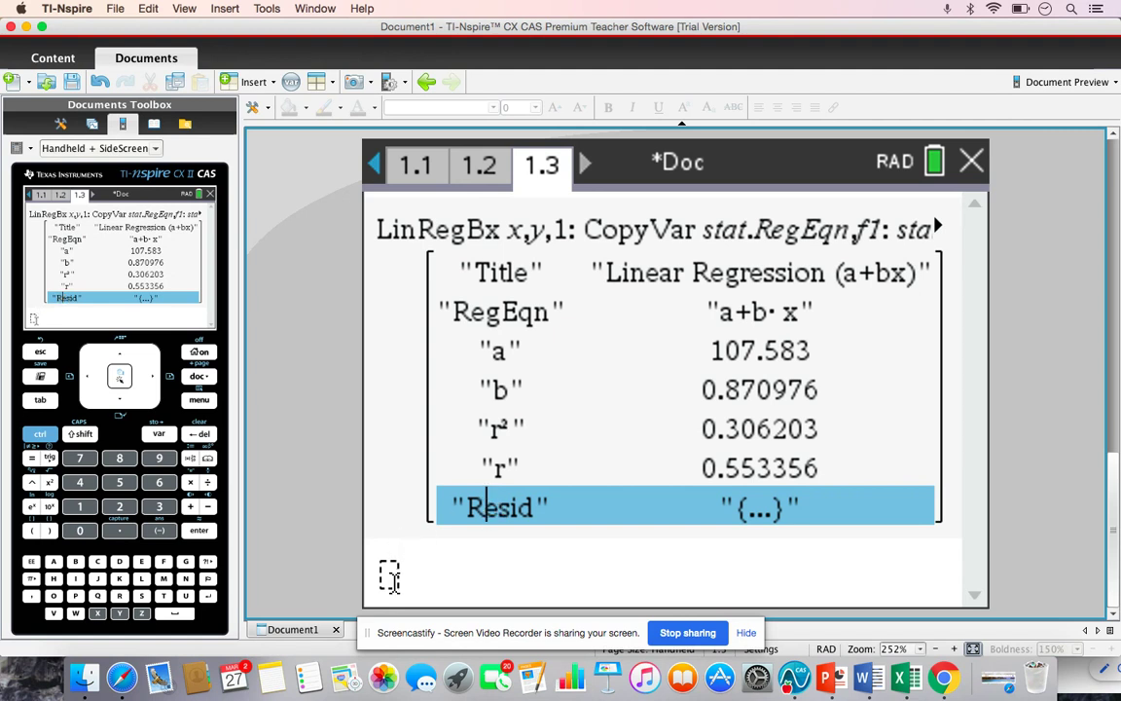
click(390, 578)
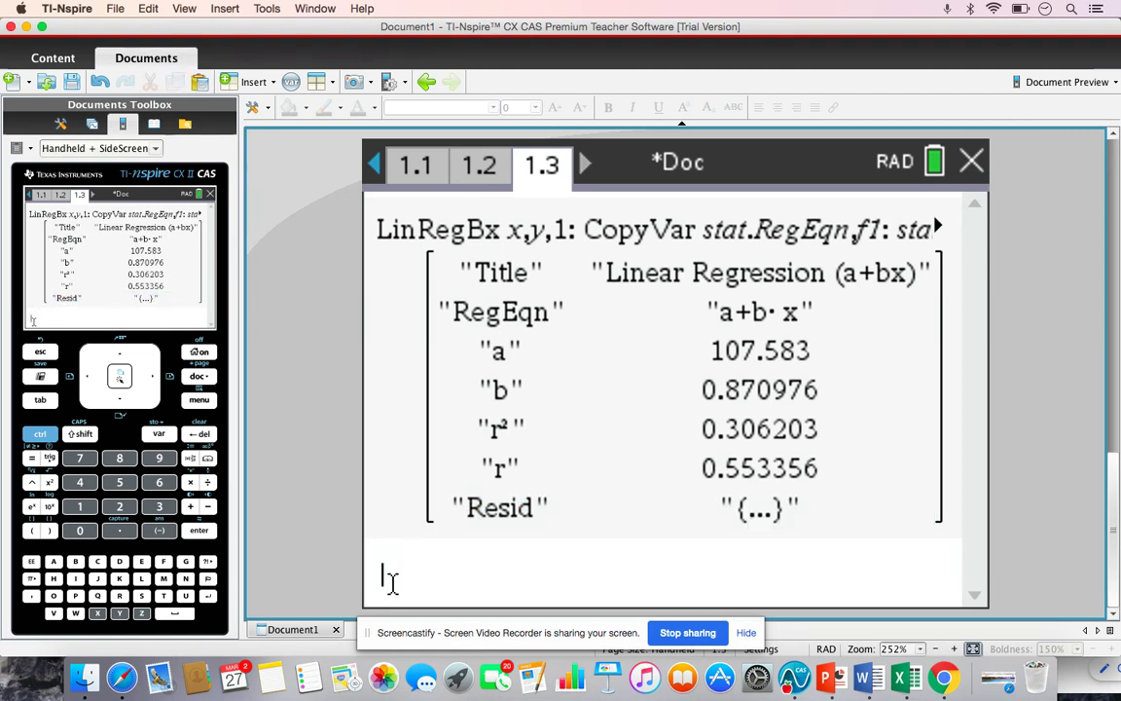
Insert a new Data & Statistics page 1.4.
click(41, 435)
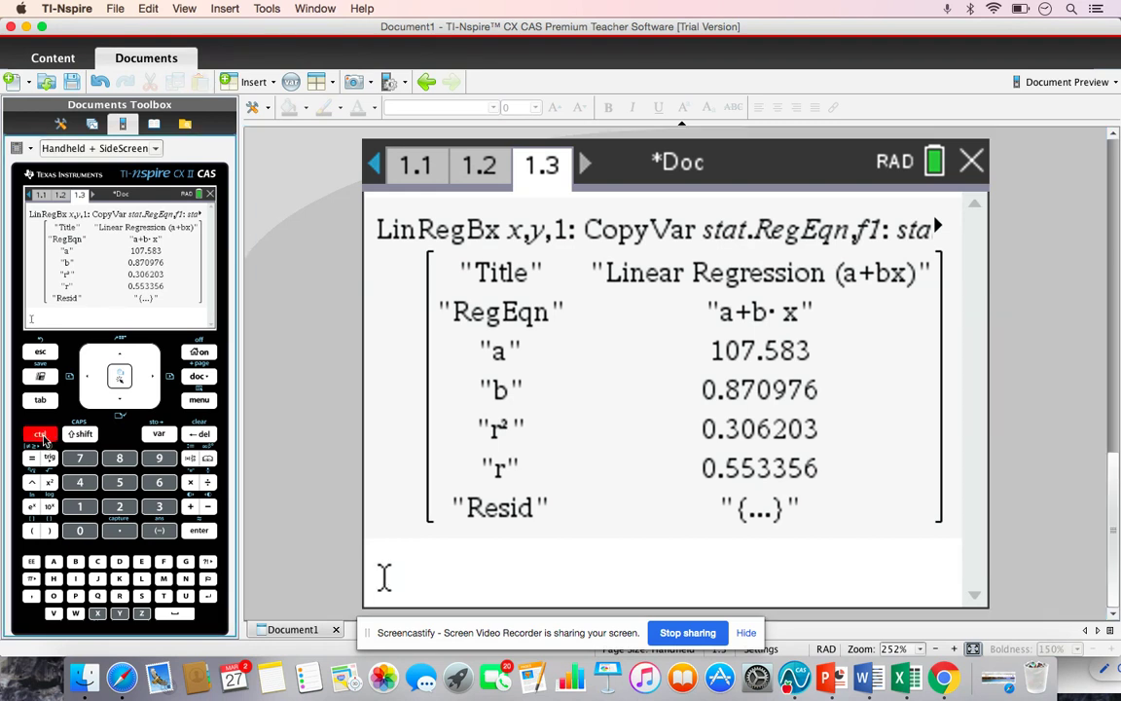
click(199, 376)
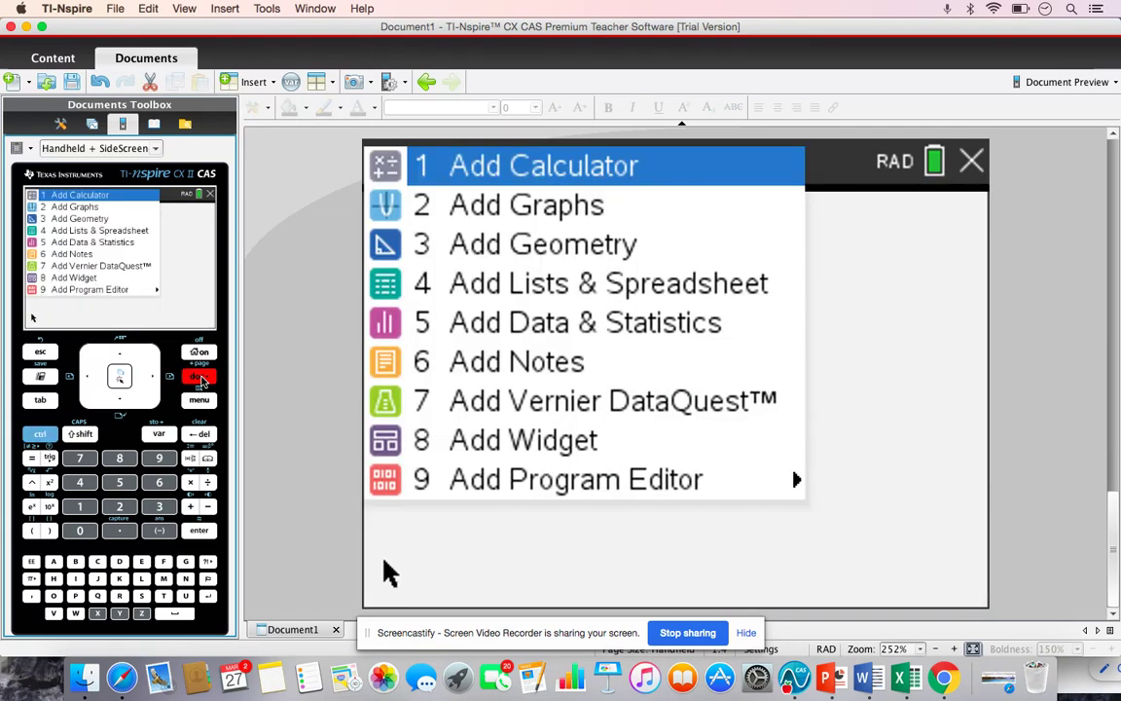
click(508, 333)
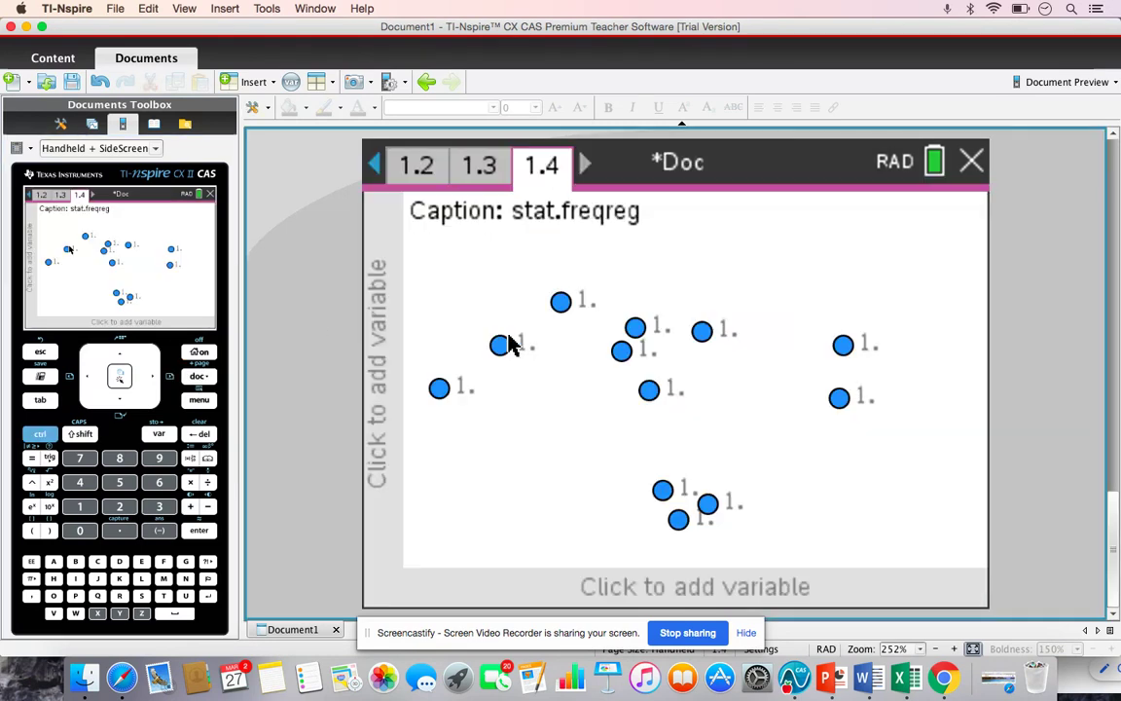
Plot x horizontally against stat.resid vertically, then go back to page 1.3.
click(668, 589)
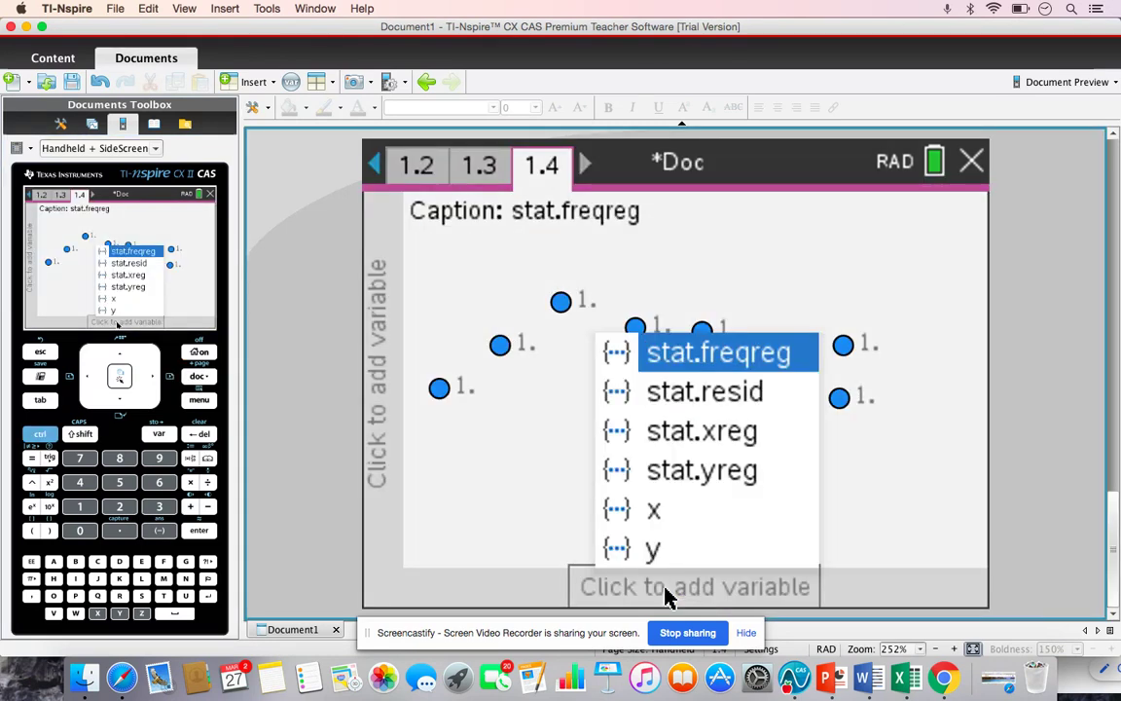
click(664, 519)
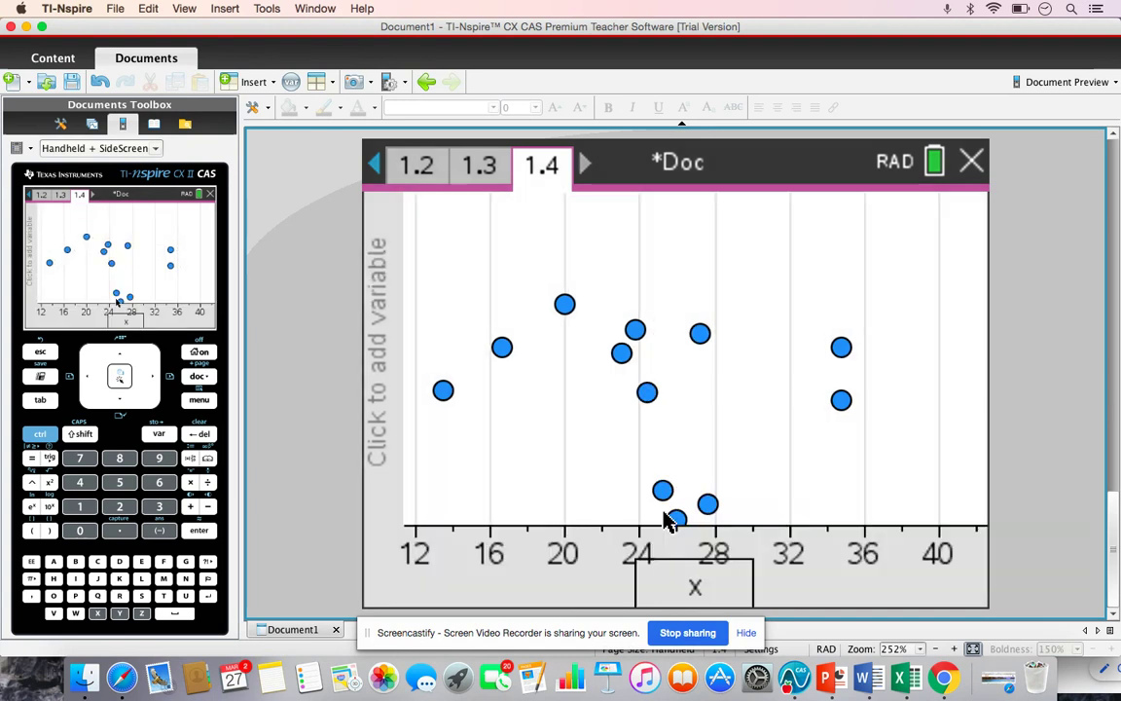
click(380, 395)
key(Down)
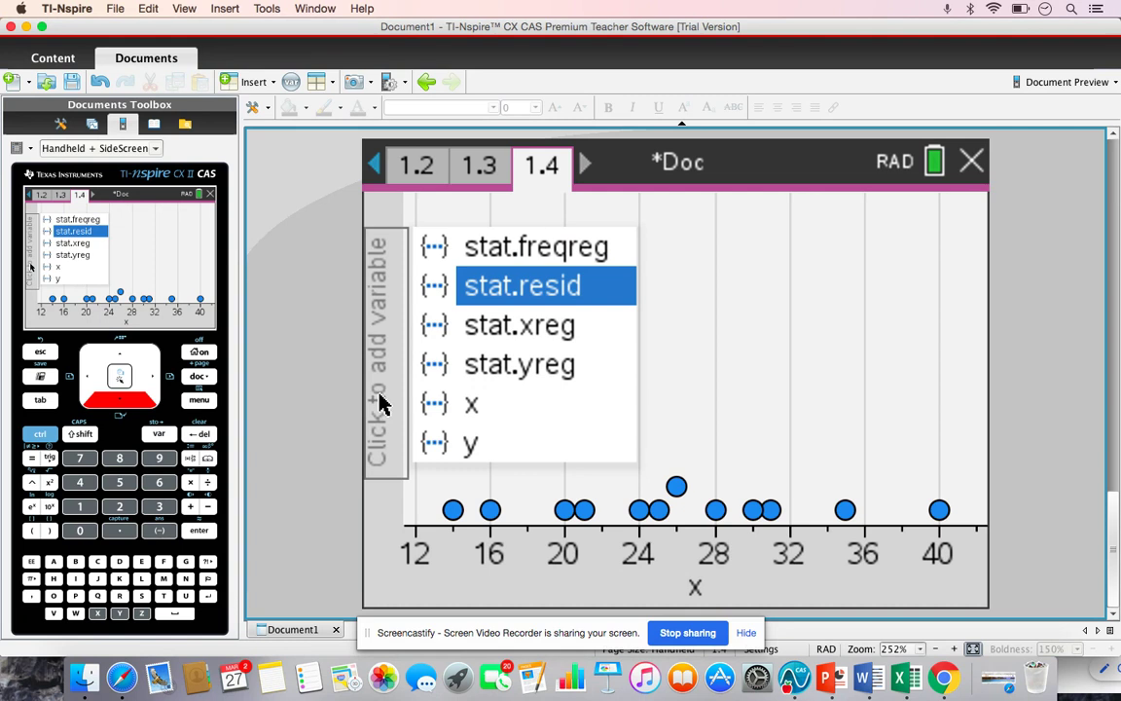
click(470, 284)
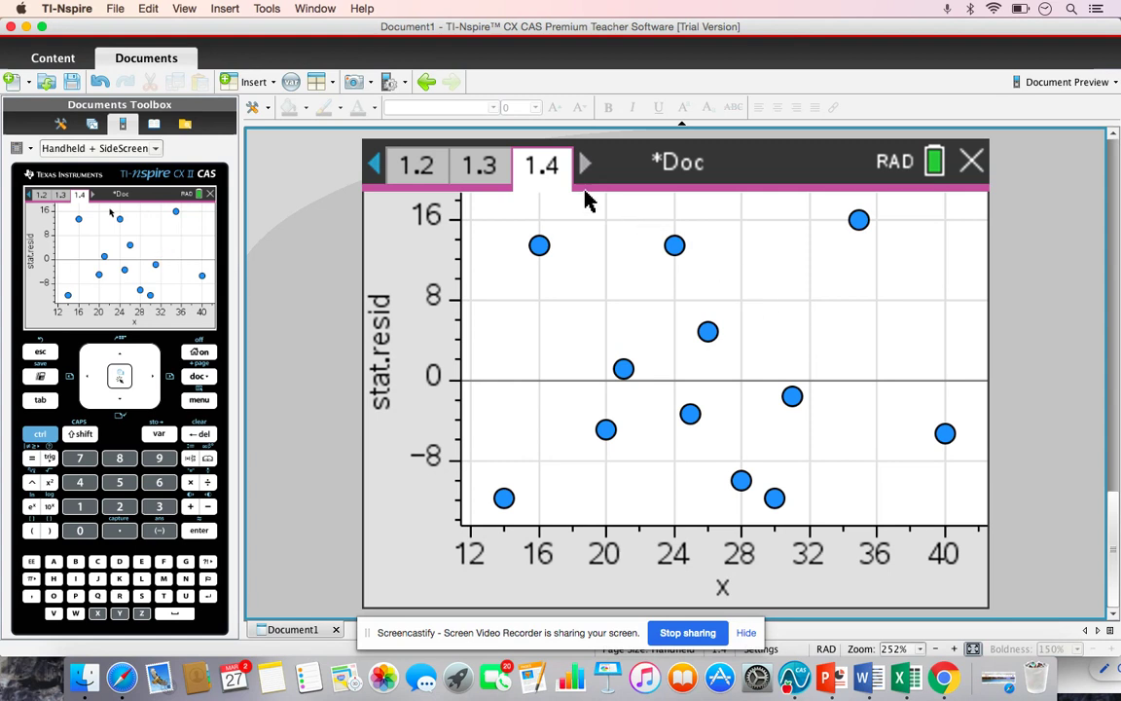
click(480, 174)
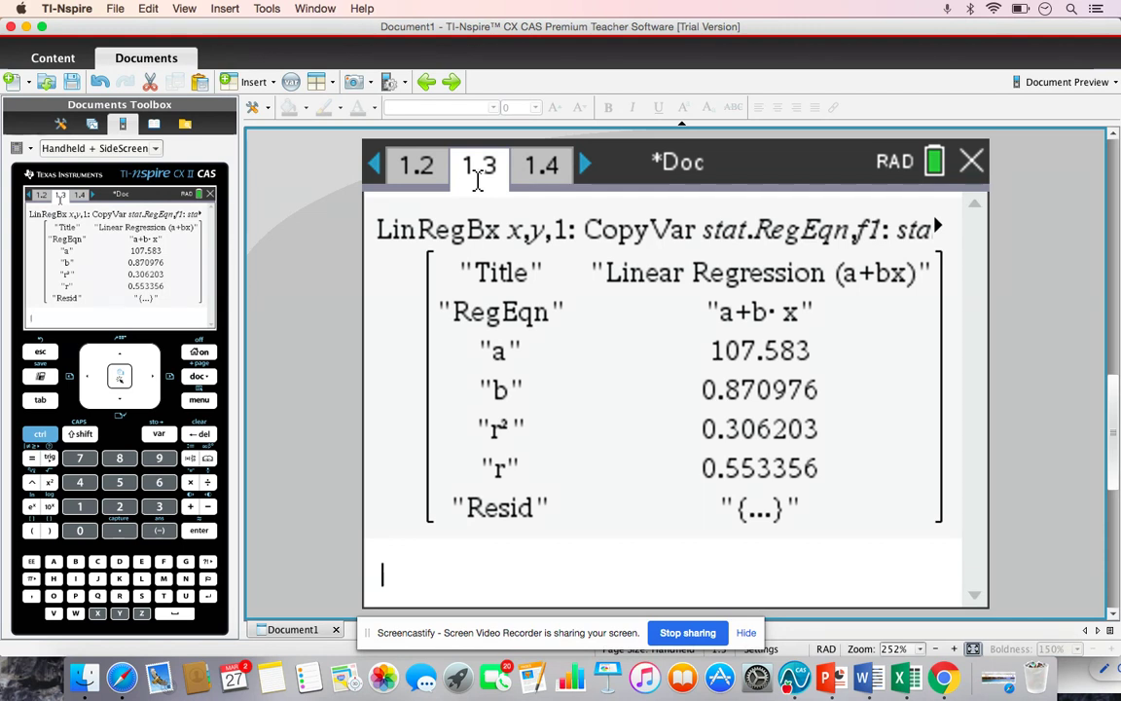
Evaluate stat.resid on the calculator to list the regression residuals.
text(stat)
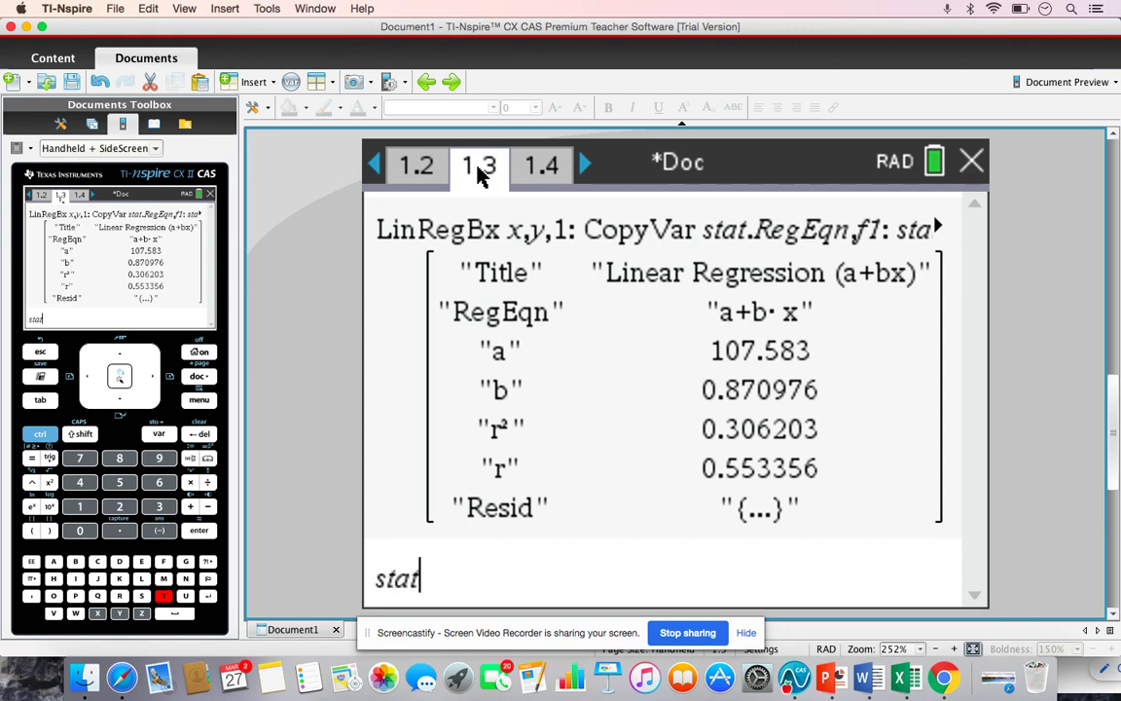
text(.)
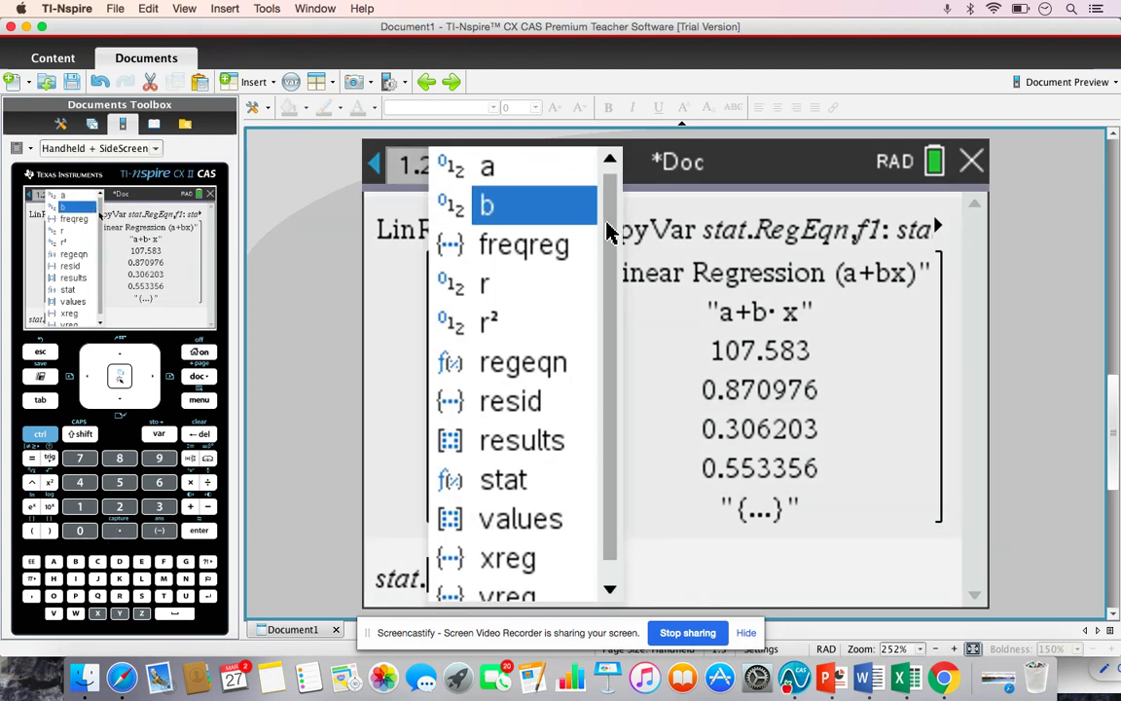
key(Escape)
text(res)
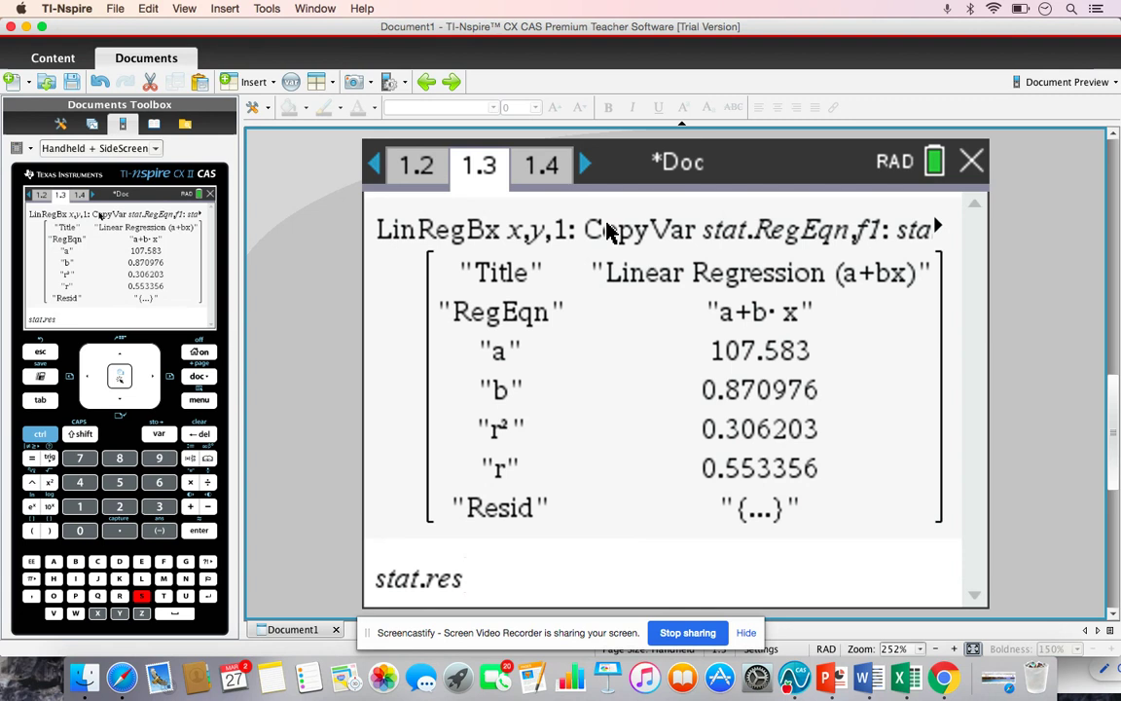
text(id)
key(Return)
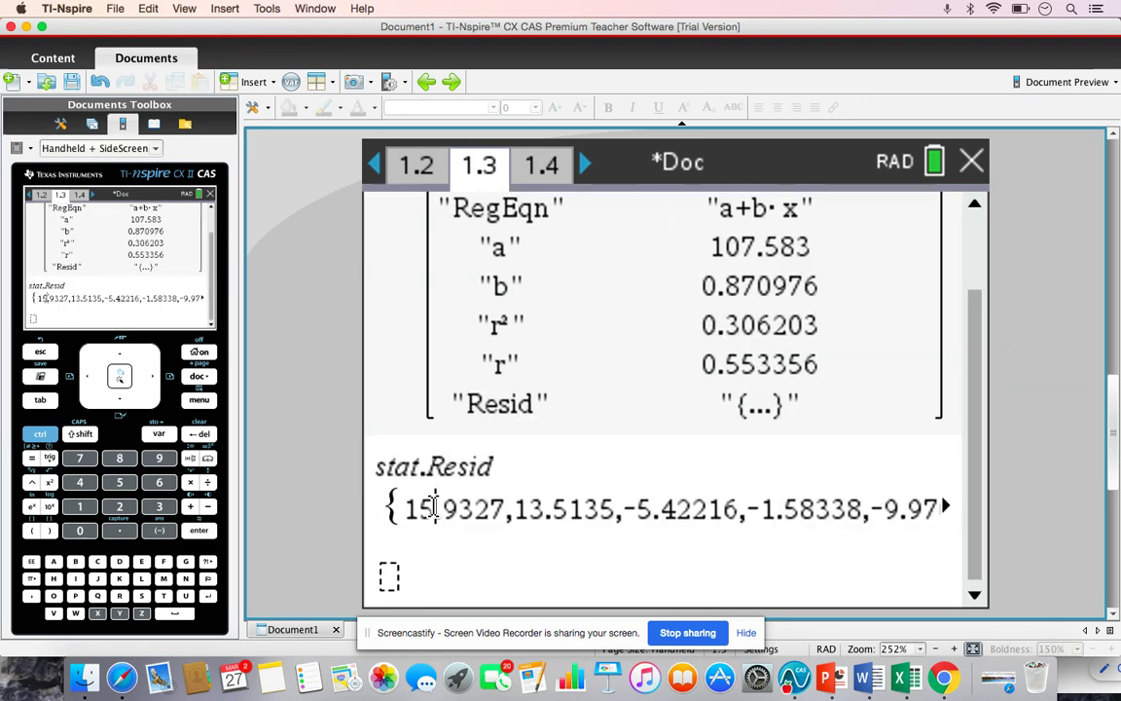
Scroll the residuals list to its last value −11.7124, then return to page 1.4.
key(Right)
key(Right)
key(Right)
key(Right)
key(Right)
key(Right)
key(Right)
key(Right)
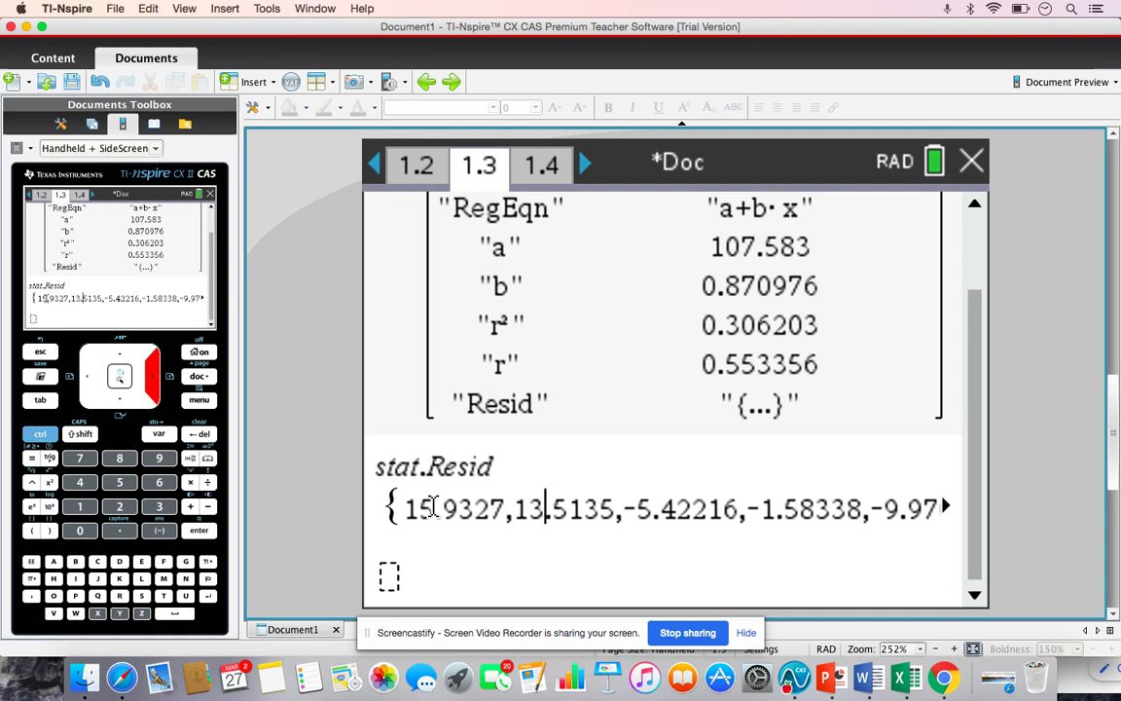
key(Right)
key(Right)
key(Right)
key(Right)
key(Right)
key(Right)
key(Right)
key(Right)
key(Right)
key(Right)
key(Right)
key(Right)
key(Right)
key(Right)
key(Right)
key(Right)
key(Right)
key(Right)
key(Right)
key(Right)
key(Right)
key(Right)
key(Right)
key(Right)
key(Right)
key(Right)
key(Right)
key(Right)
key(Right)
key(Right)
key(Right)
key(Right)
key(Right)
key(Right)
key(Right)
key(Right)
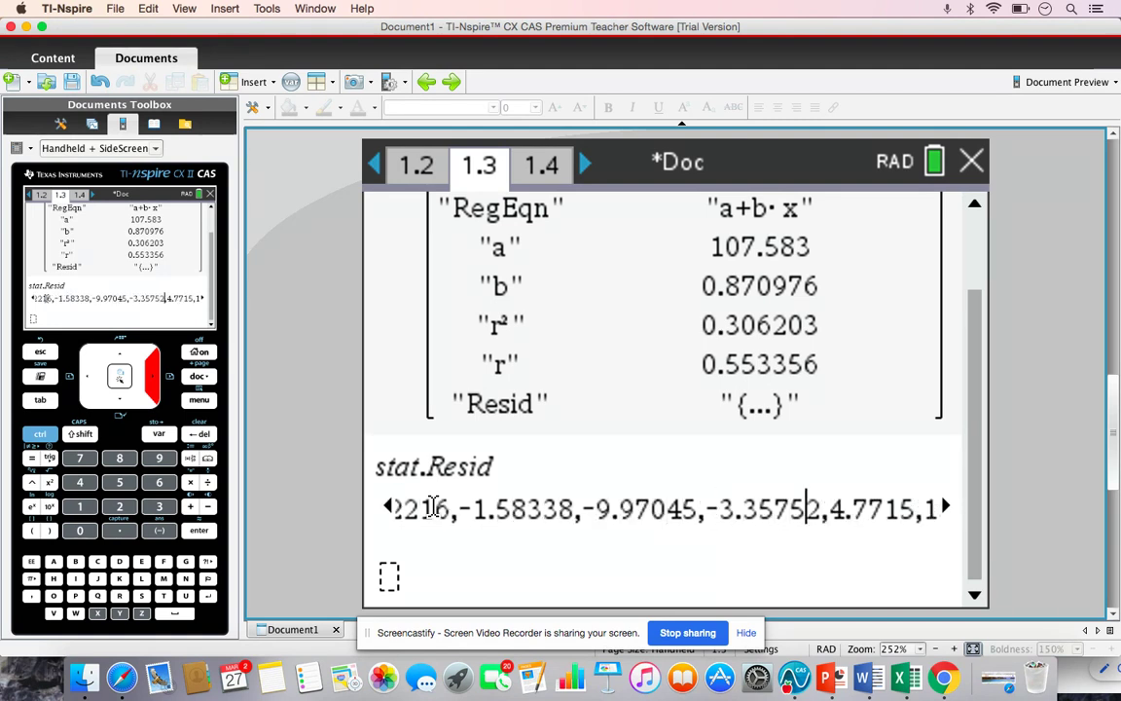
key(Right)
key(Right)
key(Right)
key(Right)
key(Right)
key(Right)
key(Right)
key(Right)
key(Right)
key(Right)
key(Right)
key(Right)
key(Right)
key(Right)
key(Right)
key(Right)
key(Right)
key(Right)
key(Right)
key(Right)
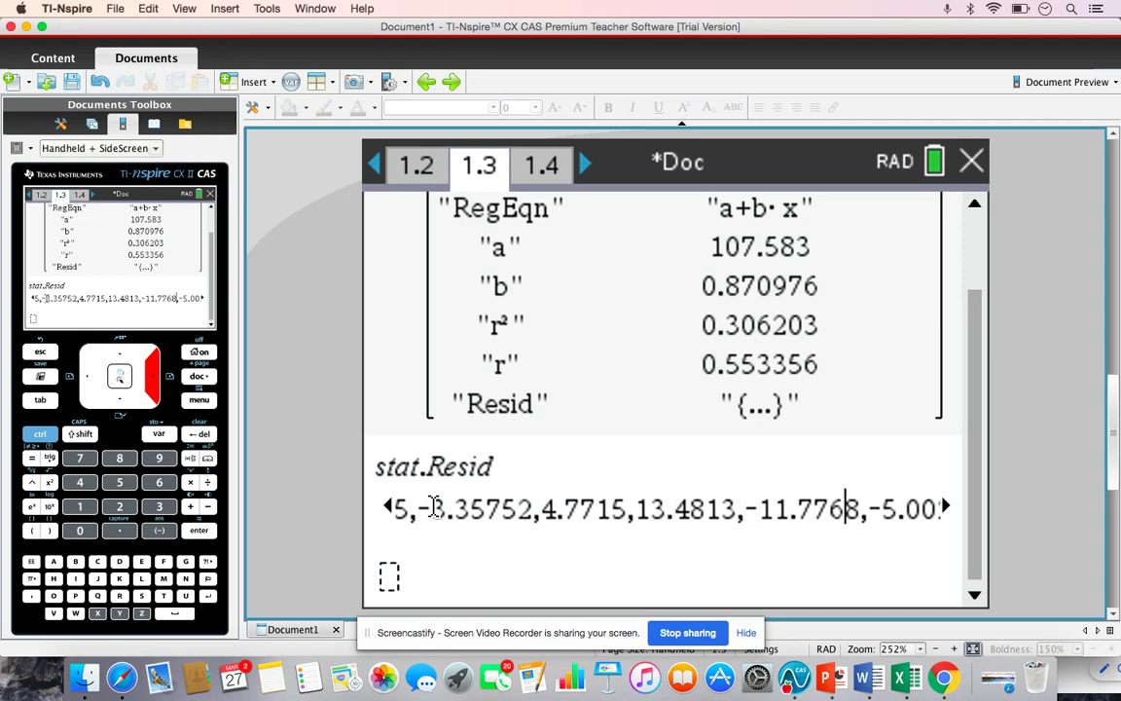
key(Right)
key(Right)
key(Right)
key(Right)
key(Right)
key(Right)
key(Right)
key(Right)
key(Right)
key(Right)
key(Right)
key(Right)
key(Right)
key(Right)
key(Right)
key(Right)
key(Right)
key(Right)
key(Right)
key(Right)
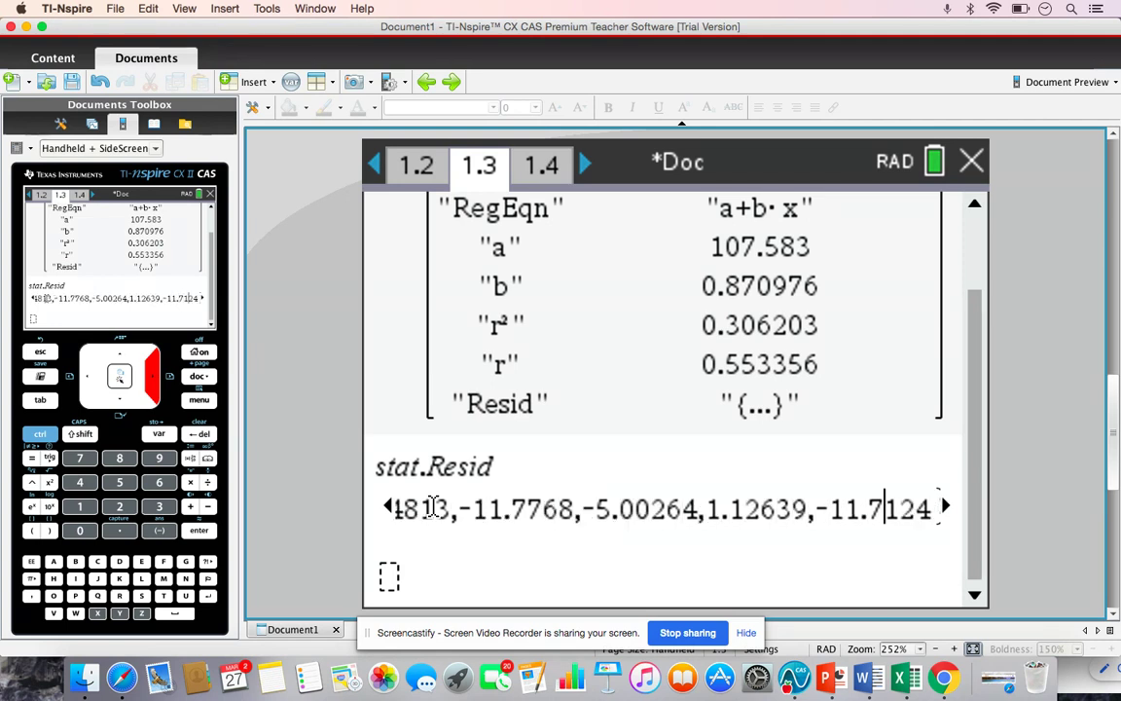
key(Right)
key(Right)
key(Right)
key(Left)
key(Left)
key(Left)
key(Left)
key(Left)
key(Left)
key(Left)
key(Left)
key(Left)
key(Left)
key(Left)
key(Left)
key(Left)
key(Left)
key(Left)
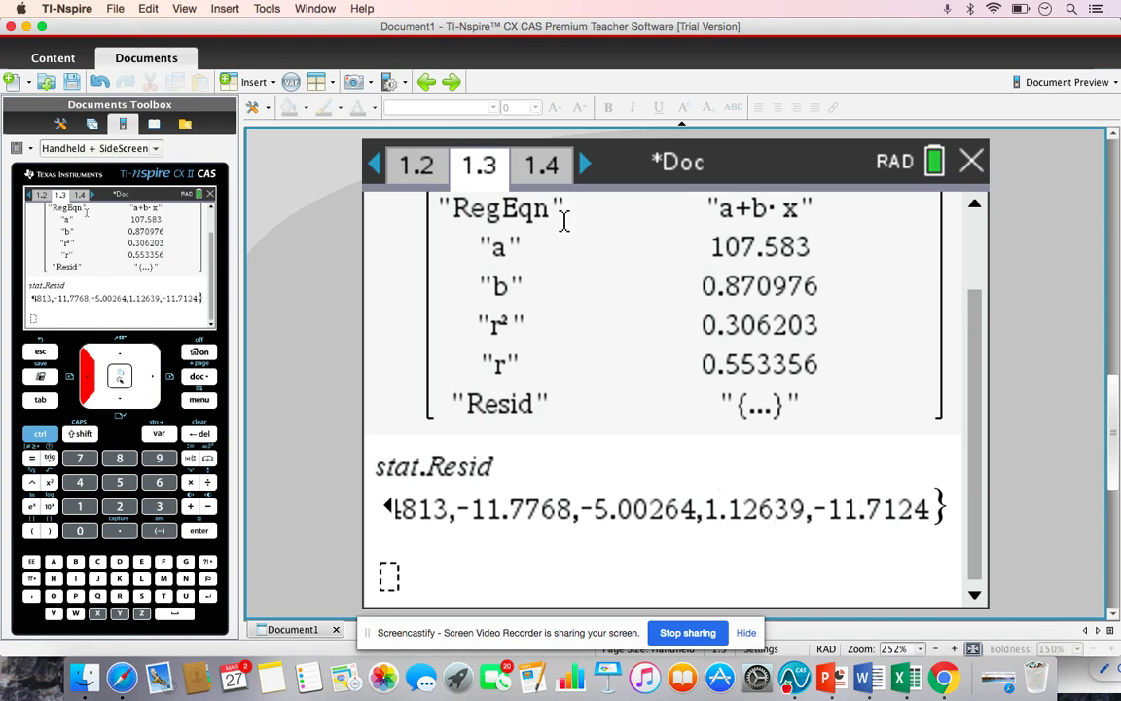
click(548, 173)
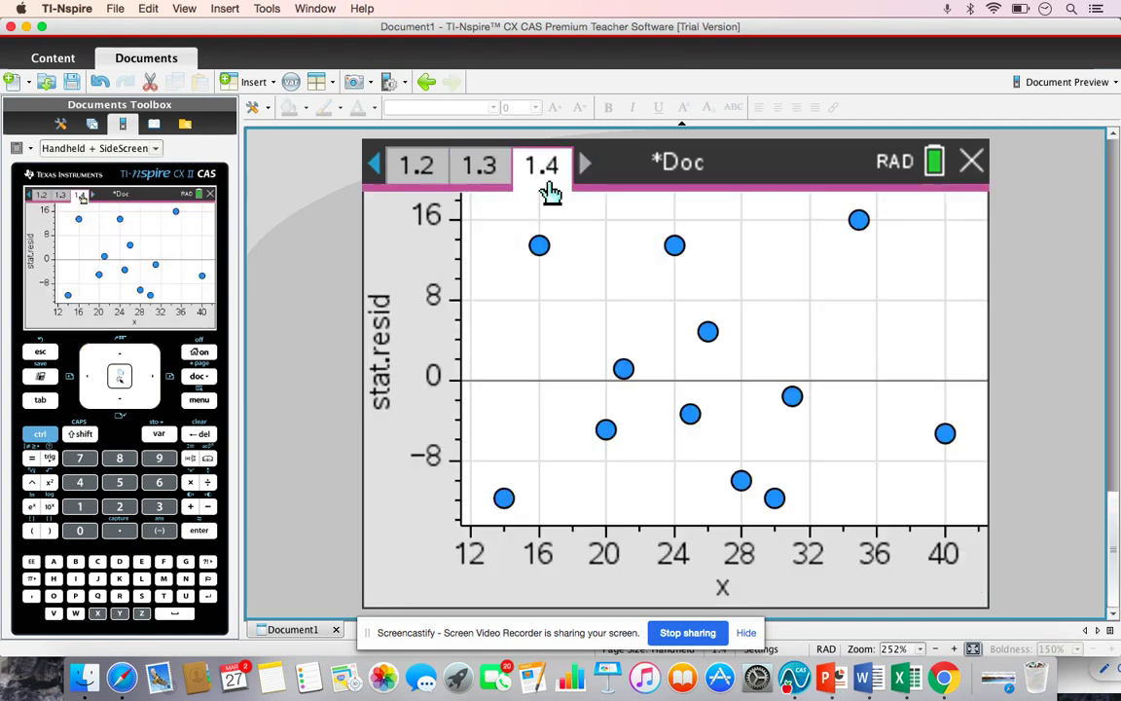
Select the residual point at x = 16 (13.4813), then return to page 1.3.
mouse_move(545, 247)
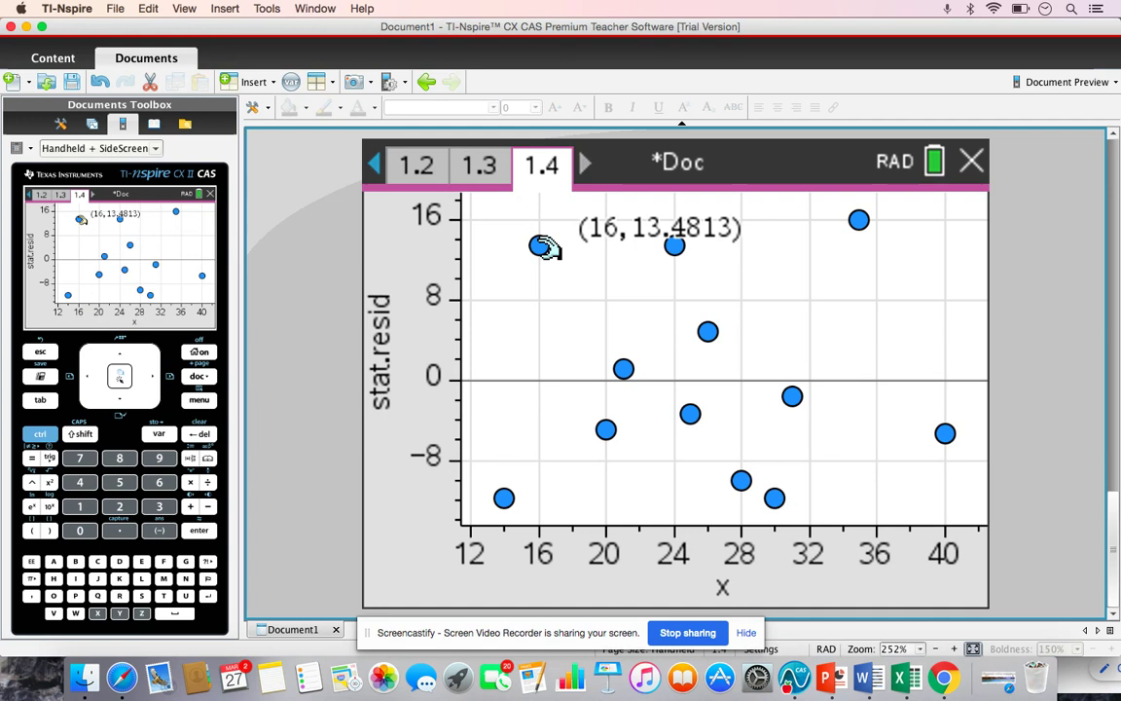
click(542, 246)
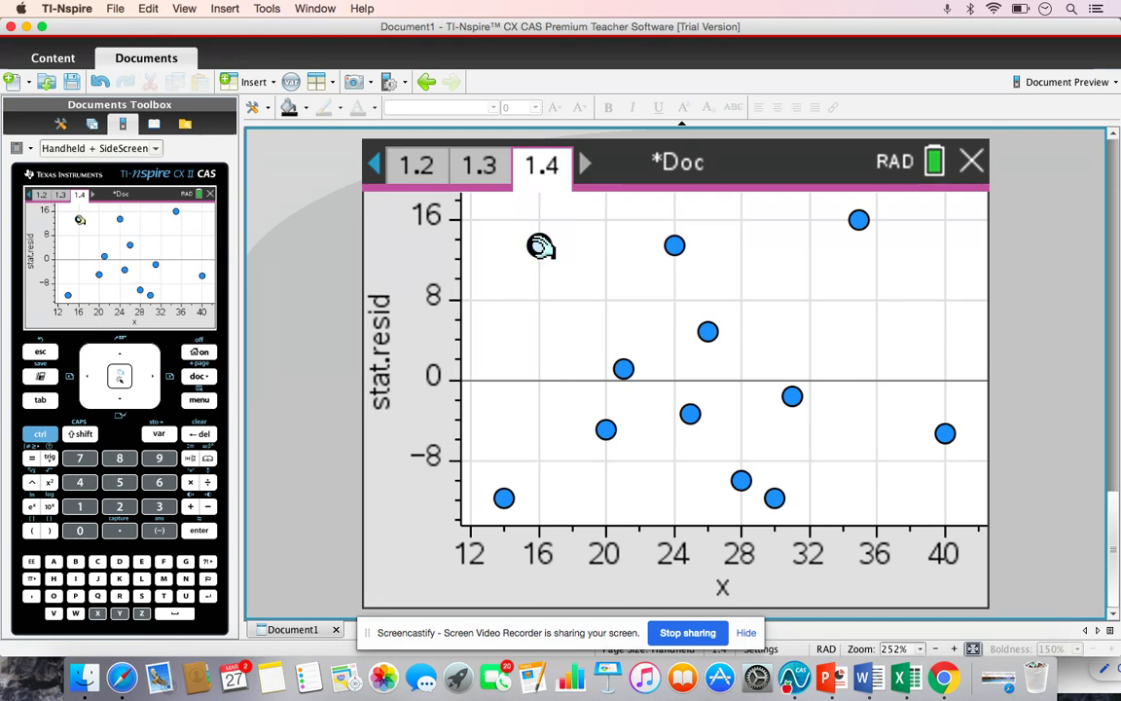
mouse_move(543, 246)
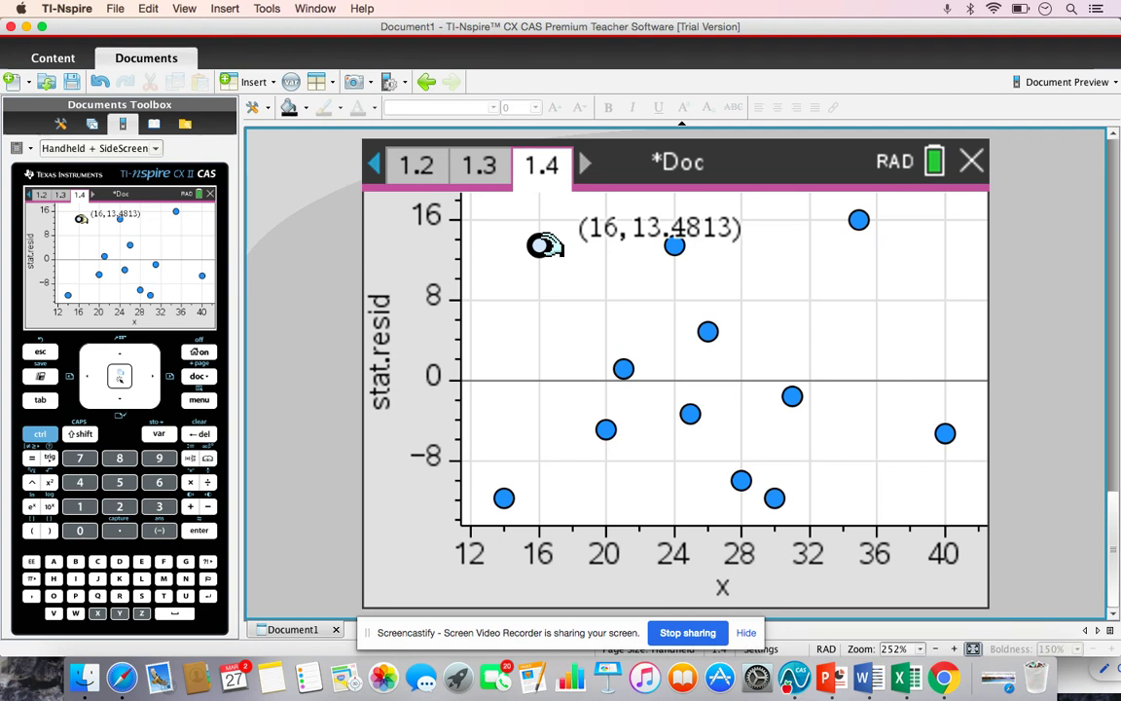
click(480, 164)
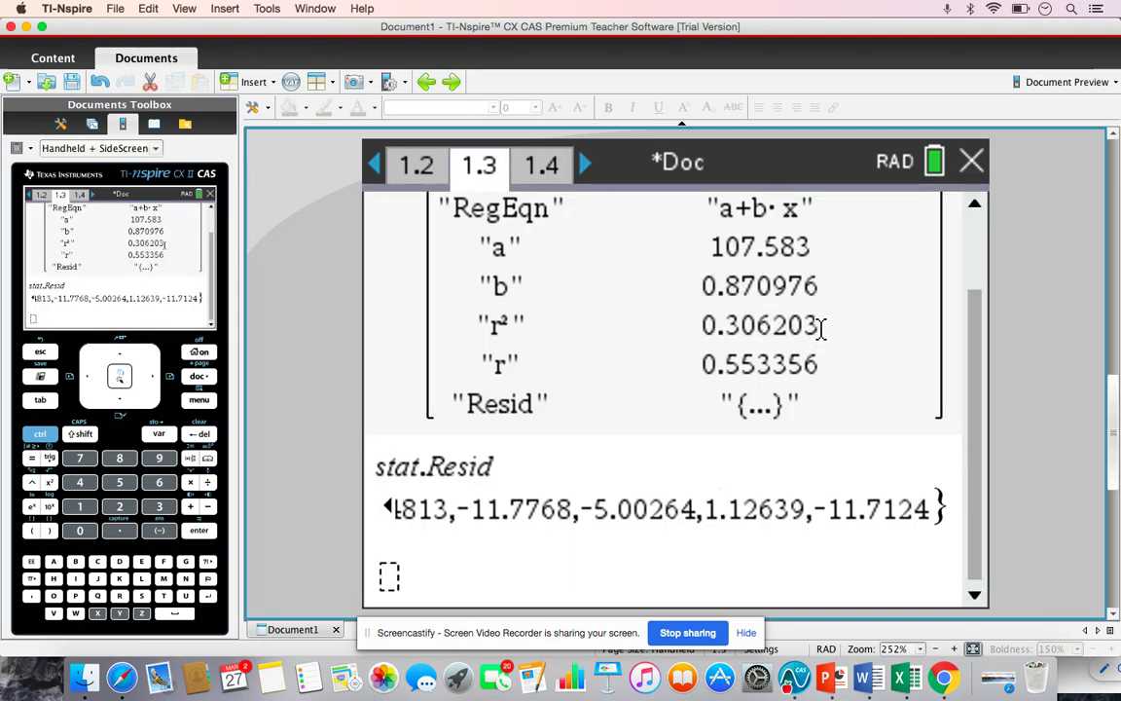
Select the r² value 0.306203 and enter 30.6 on a new calculator line.
double_click(742, 324)
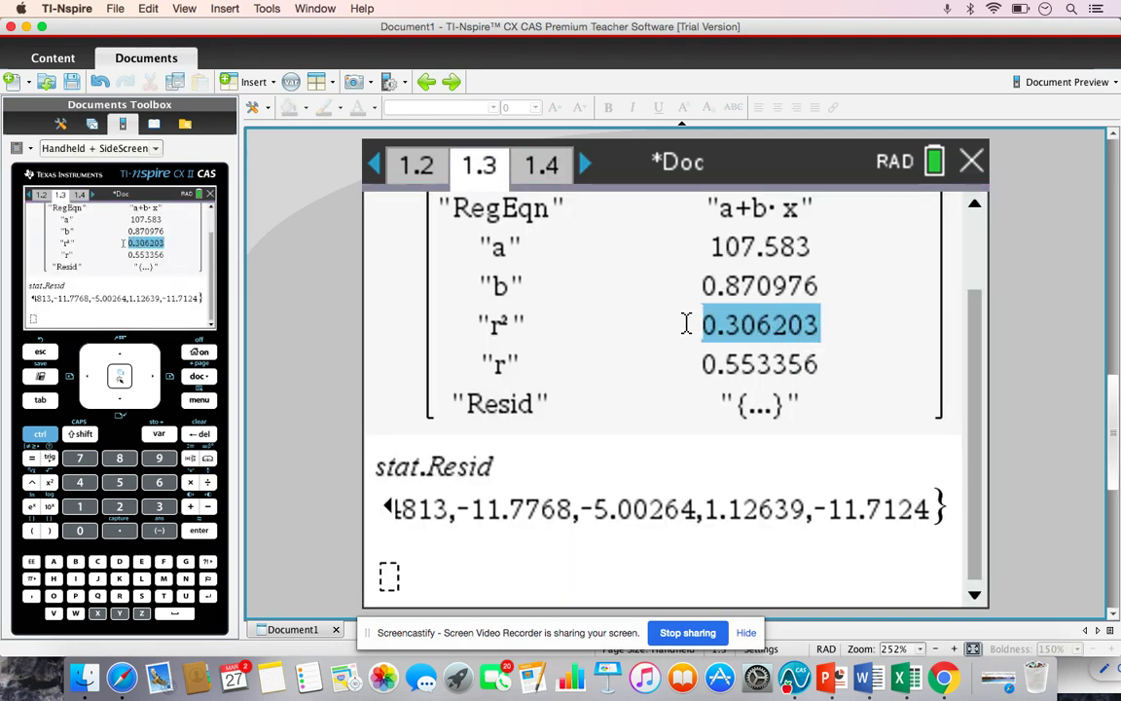
click(387, 574)
text(30.6)
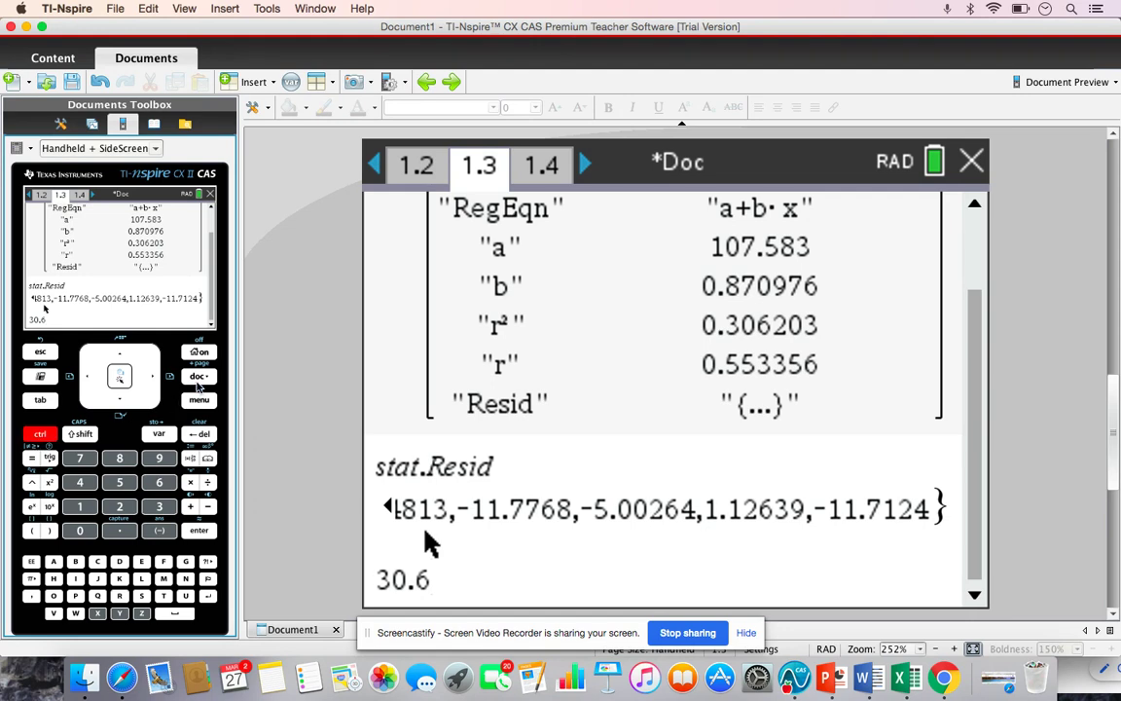
key(super+i)
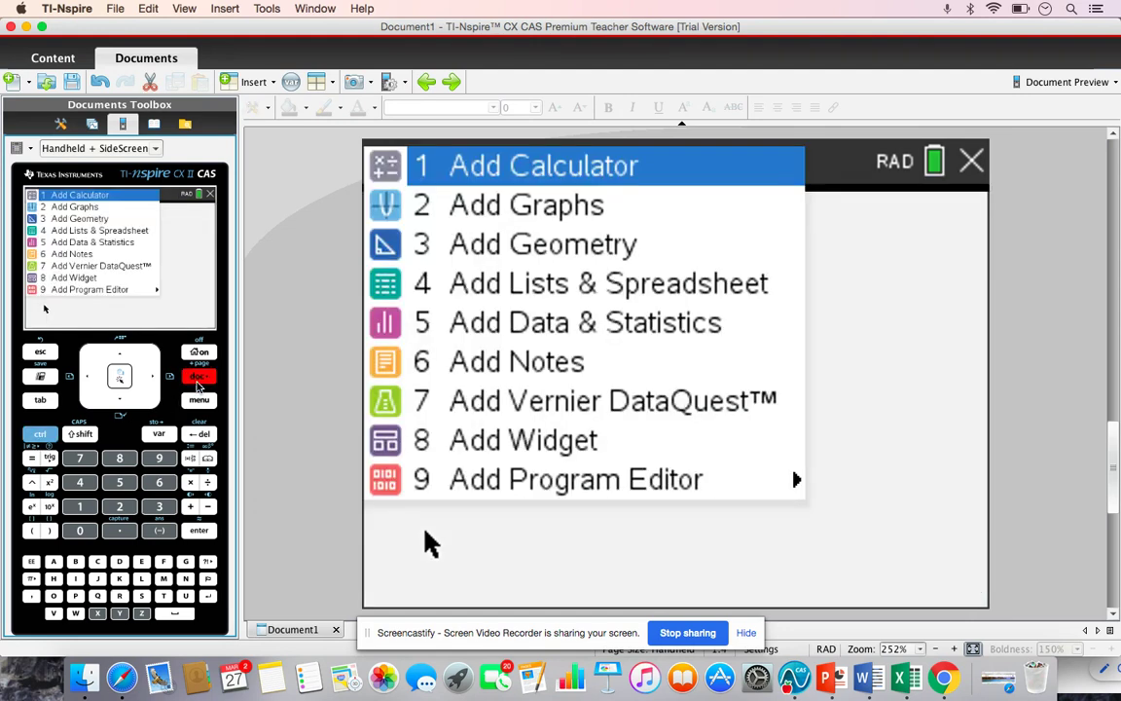
Make the new page a scatter plot of y against x, then return to page 1.3.
click(470, 328)
click(634, 582)
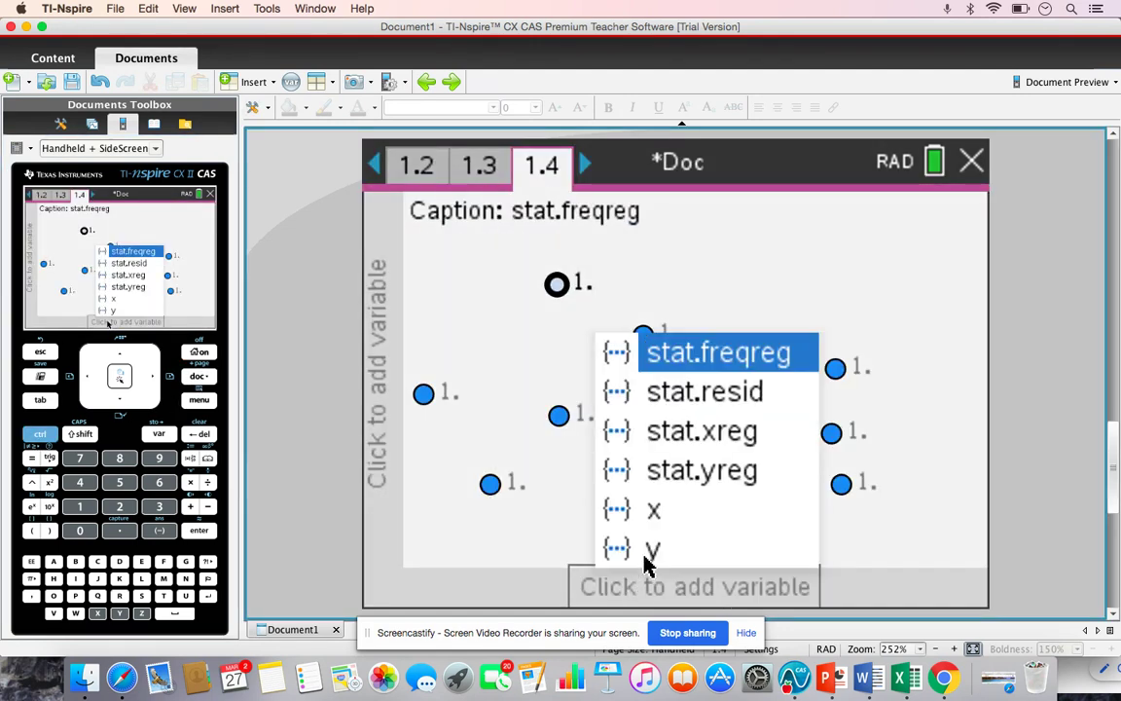
click(652, 509)
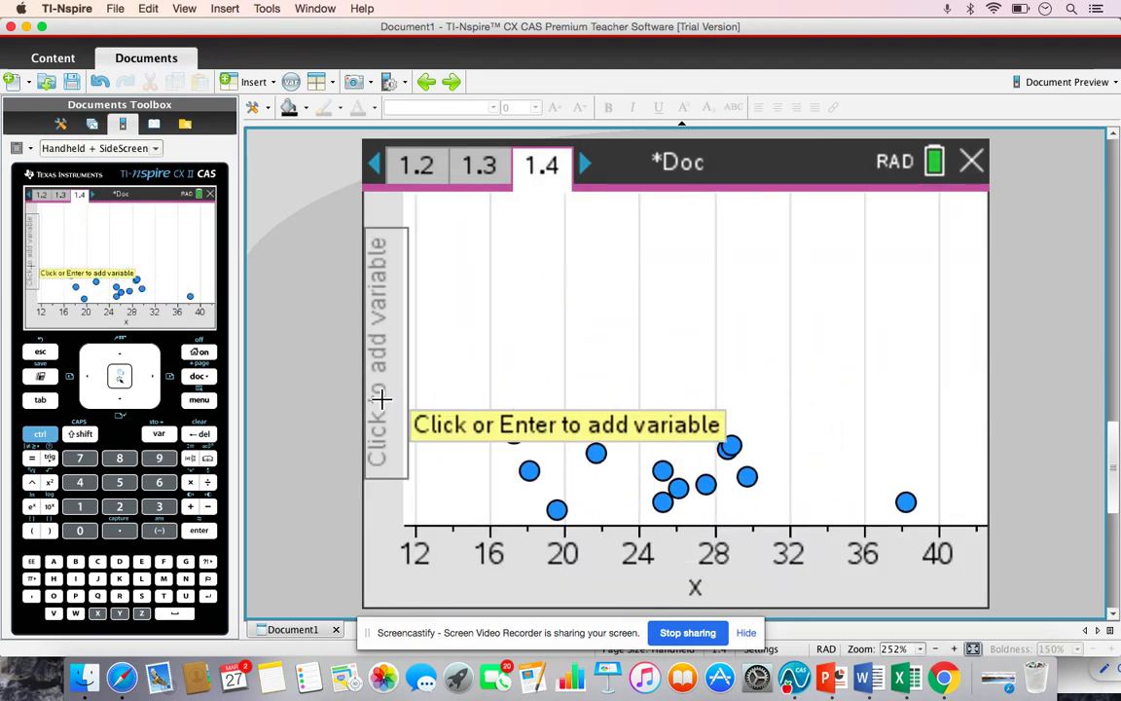
click(380, 398)
click(461, 444)
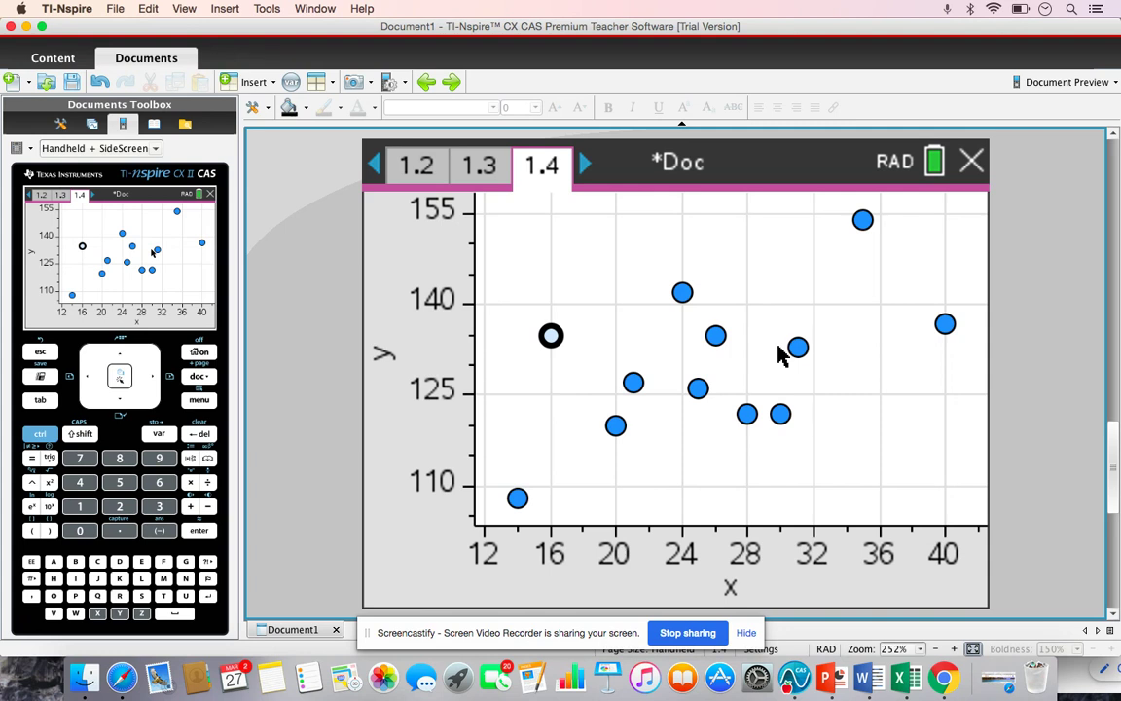
click(478, 166)
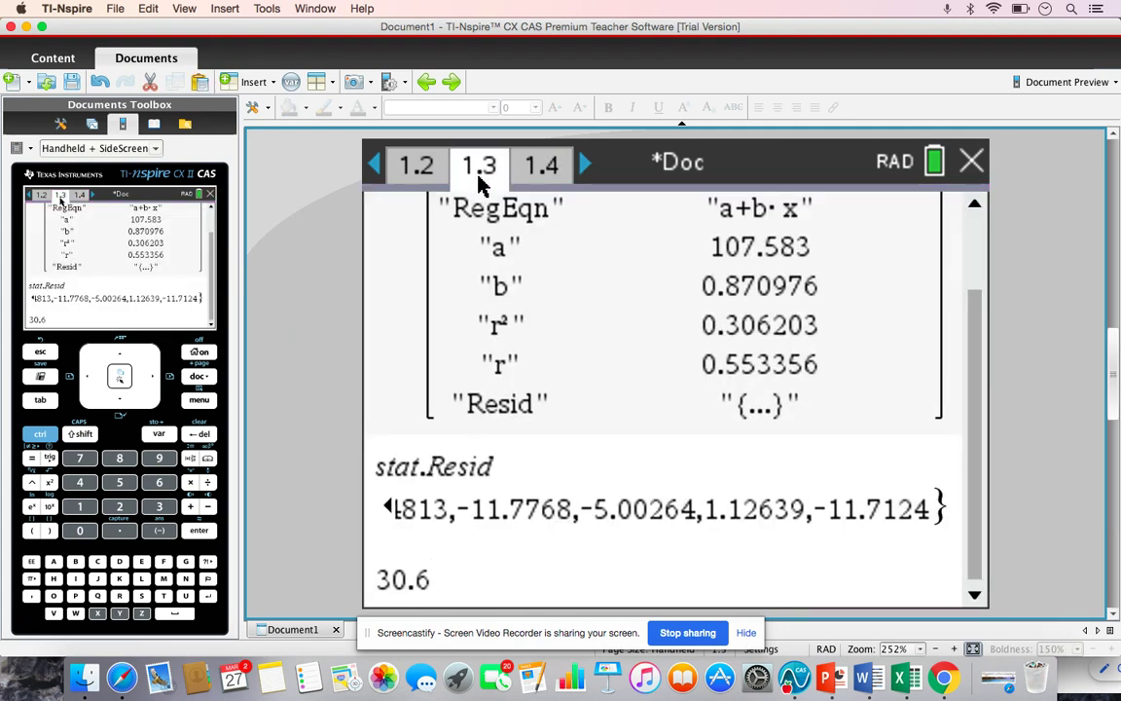